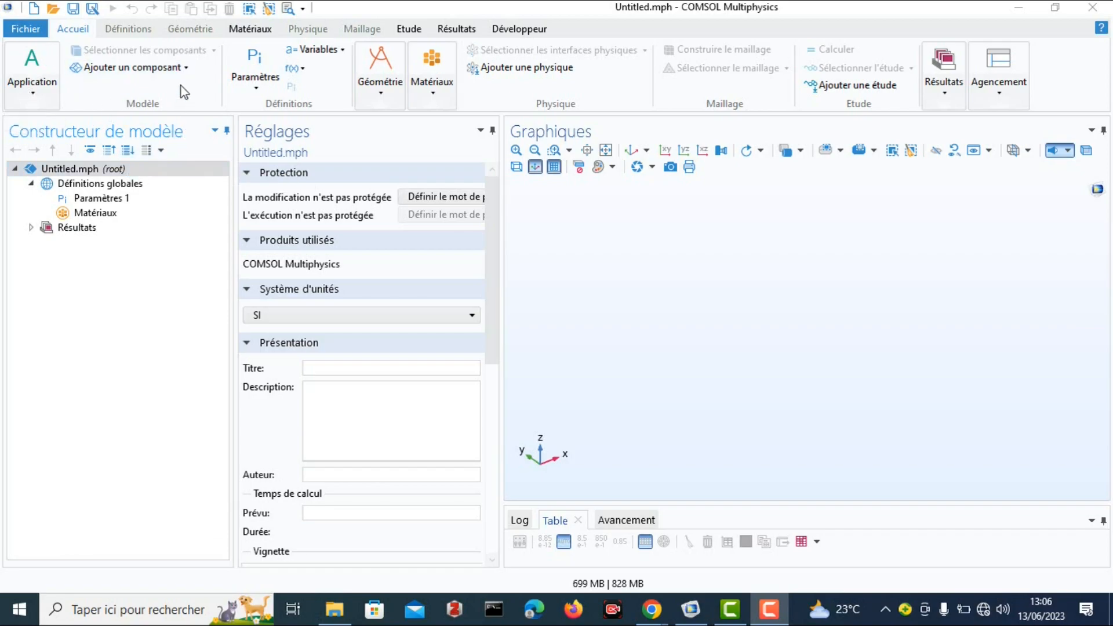
# Add a 3D component and create a solid cylinder with a 0.5 m radius and 3 m height.
pyautogui.click(184, 69)
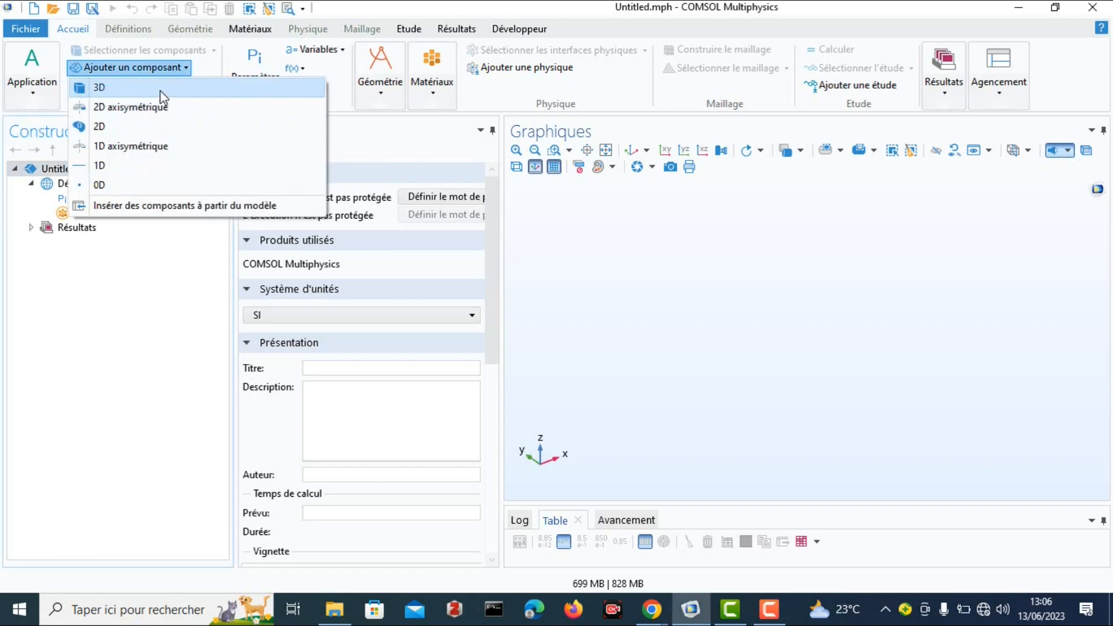
pyautogui.click(140, 89)
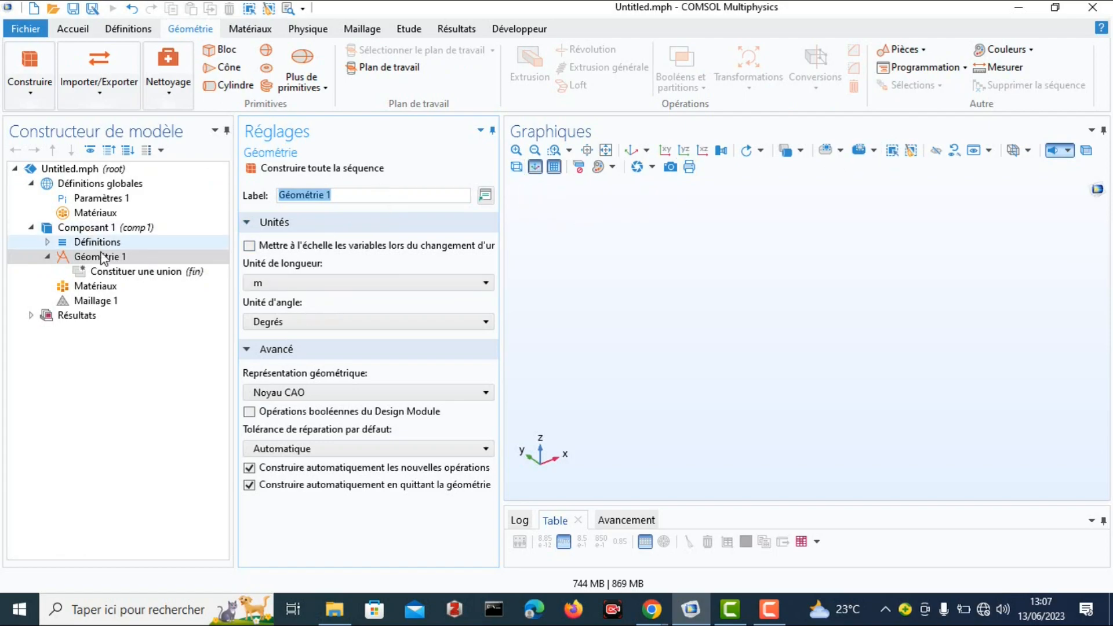
pyautogui.click(234, 87)
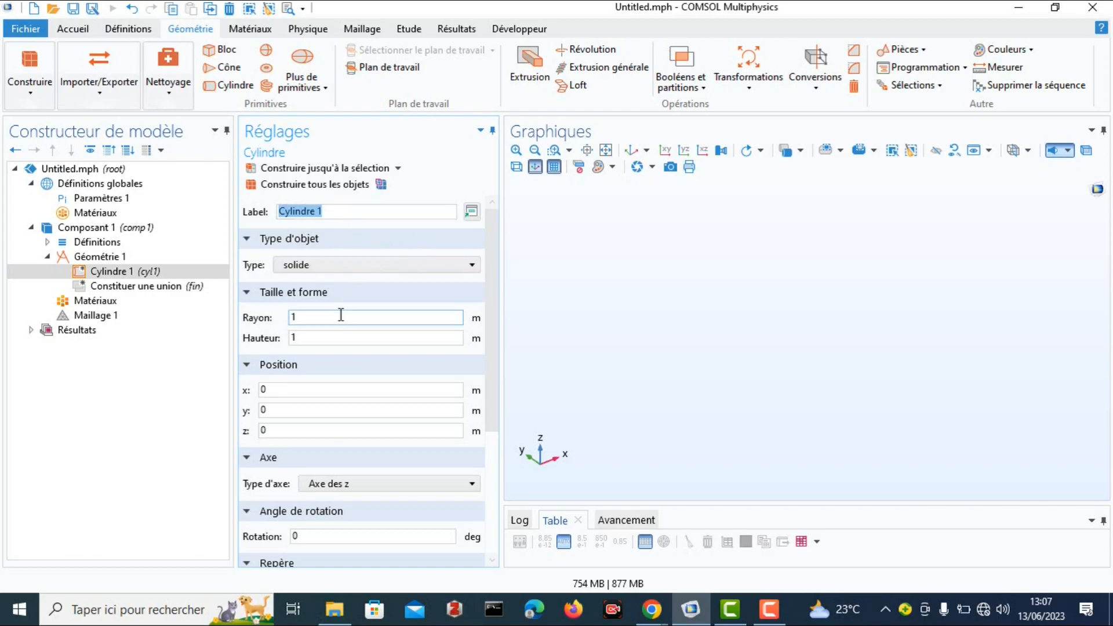
pyautogui.click(298, 317)
pyautogui.press('BackSpace')
pyautogui.write('0.5')
pyautogui.click(315, 341)
pyautogui.press('BackSpace')
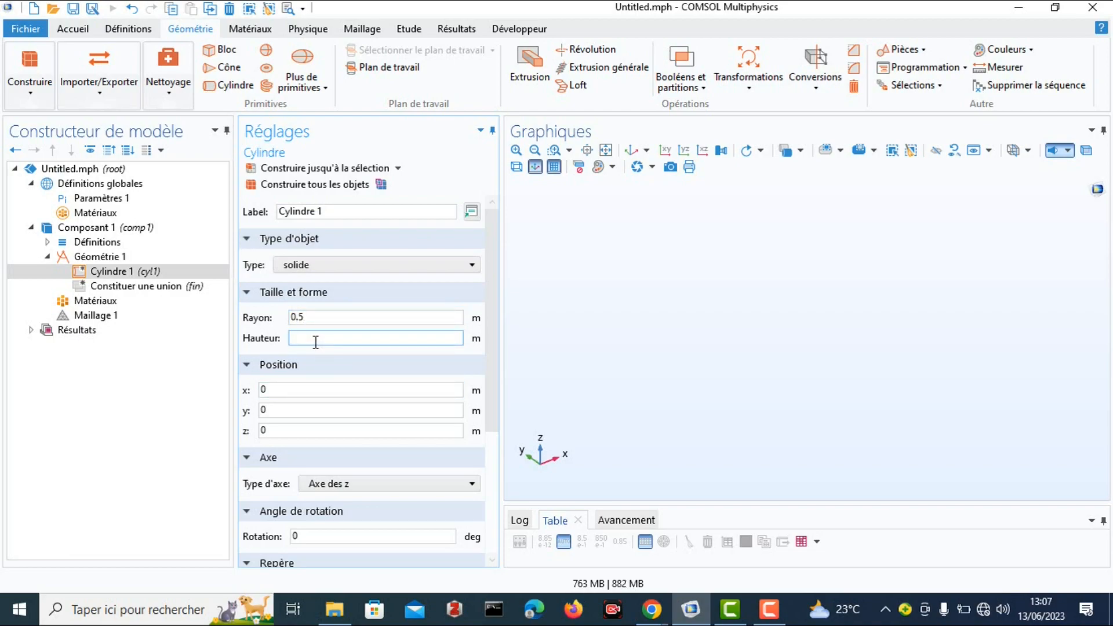
pyautogui.write('3')
pyautogui.press('Return')
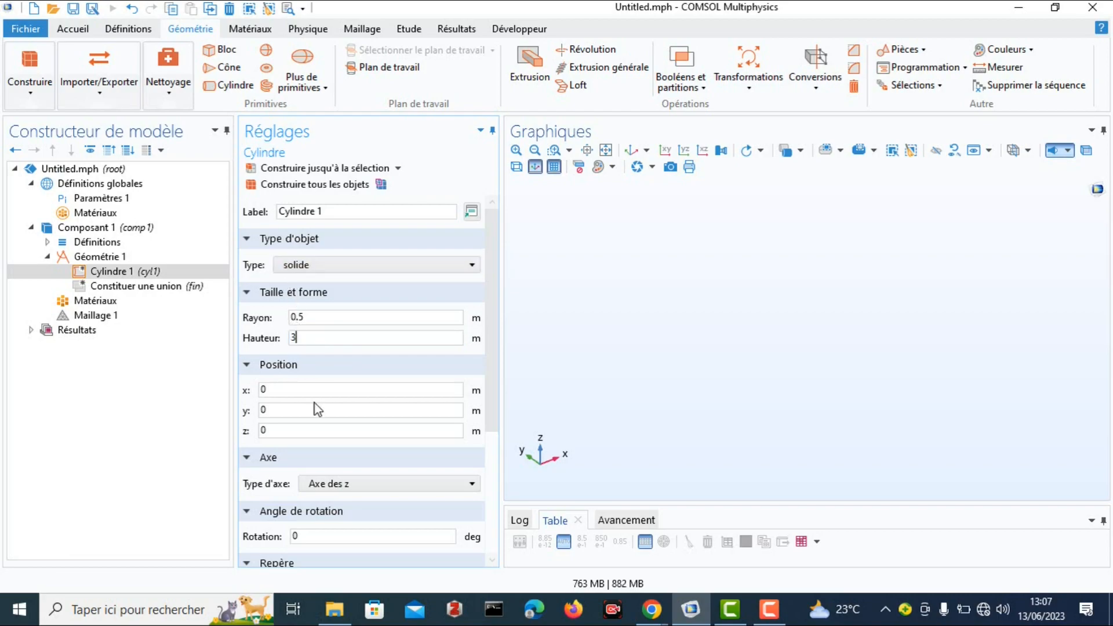
# Orient the cylinder along the x-axis (Axe des x) and build all geometry objects.
pyautogui.scroll(-2, 304, 448)
pyautogui.click(472, 405)
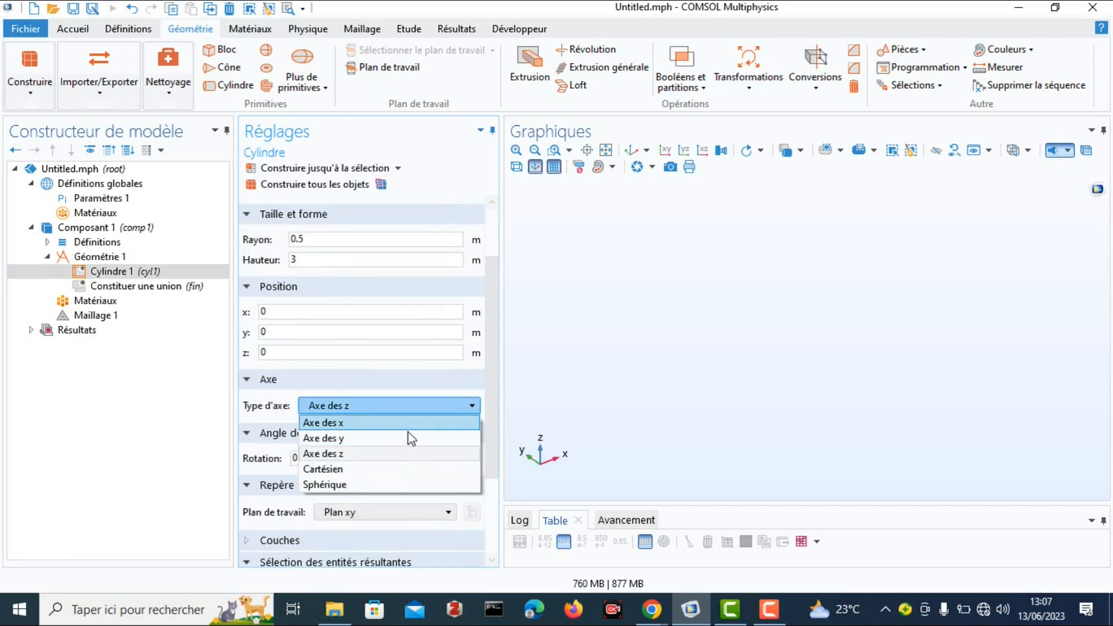
pyautogui.click(350, 427)
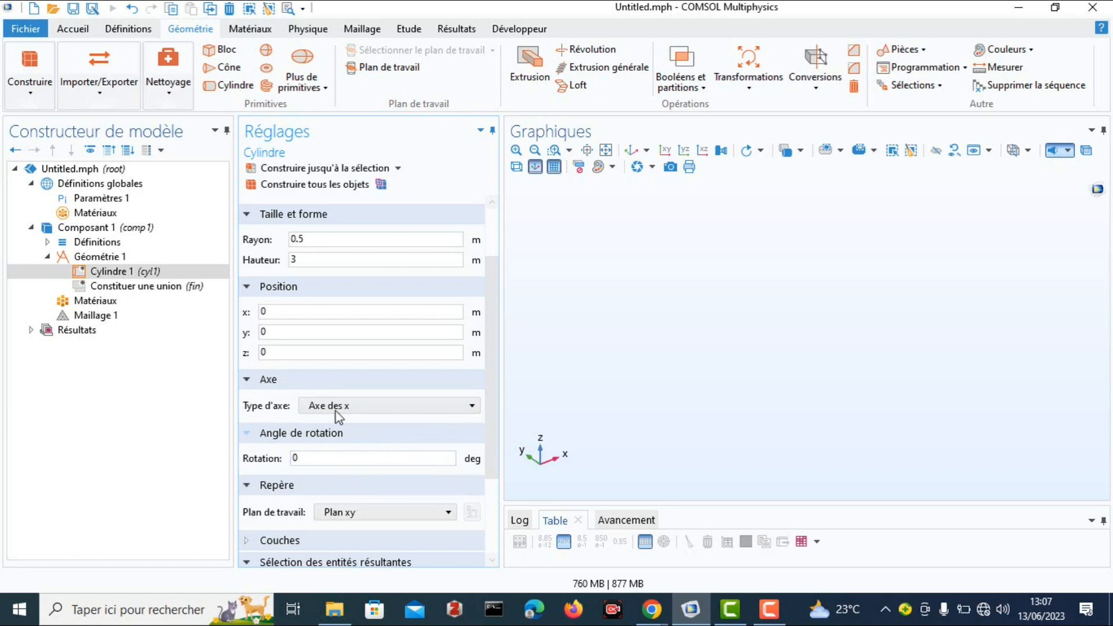
pyautogui.click(305, 186)
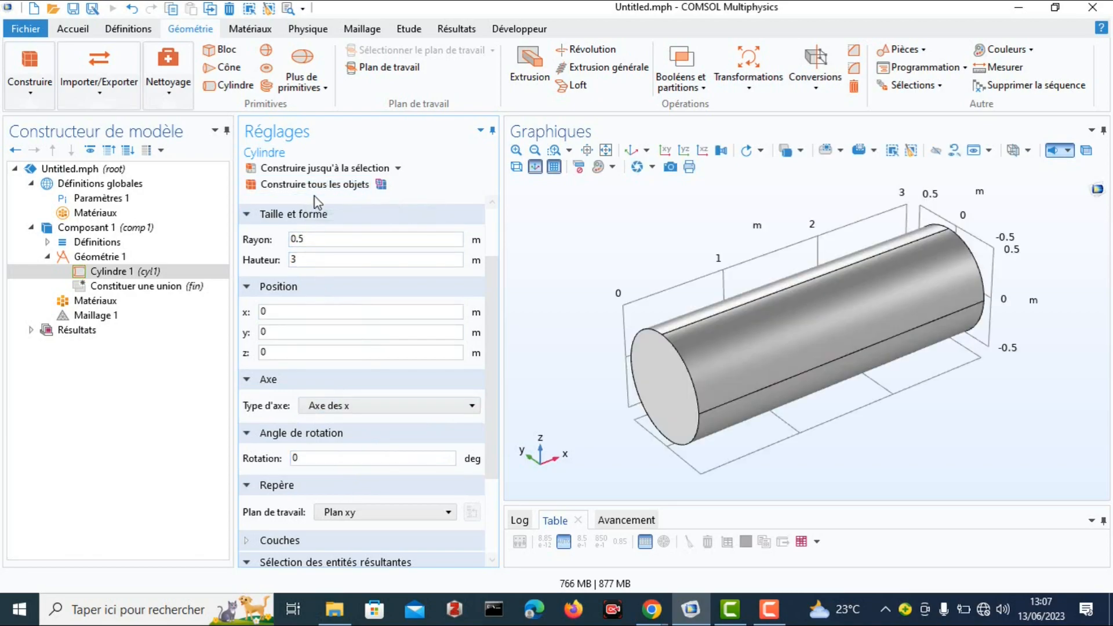
pyautogui.moveTo(882, 353); pyautogui.dragTo(862, 290)
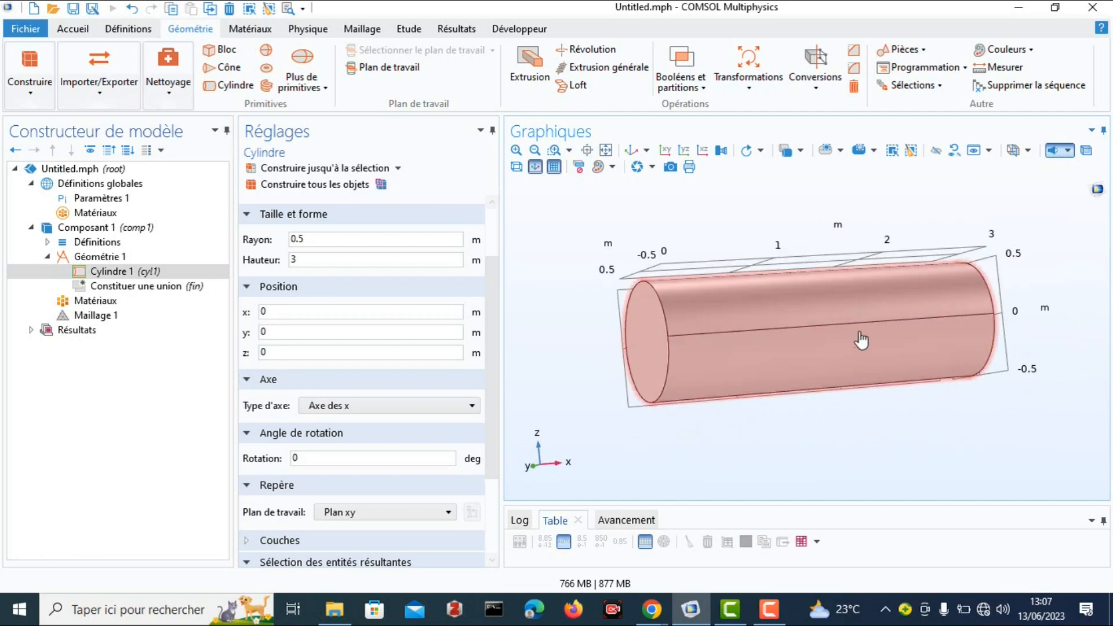
pyautogui.moveTo(652, 609)
pyautogui.moveTo(724, 342); pyautogui.dragTo(615, 360)
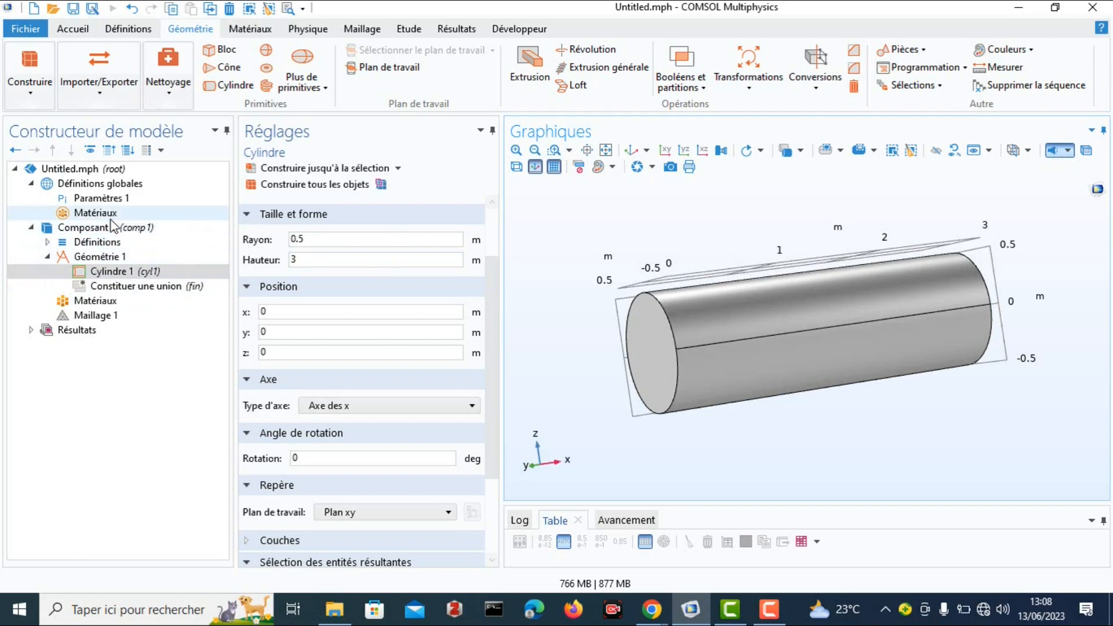
# Add the recently used material "Water, liquid" to the component containing the cylinder.
pyautogui.click(246, 33)
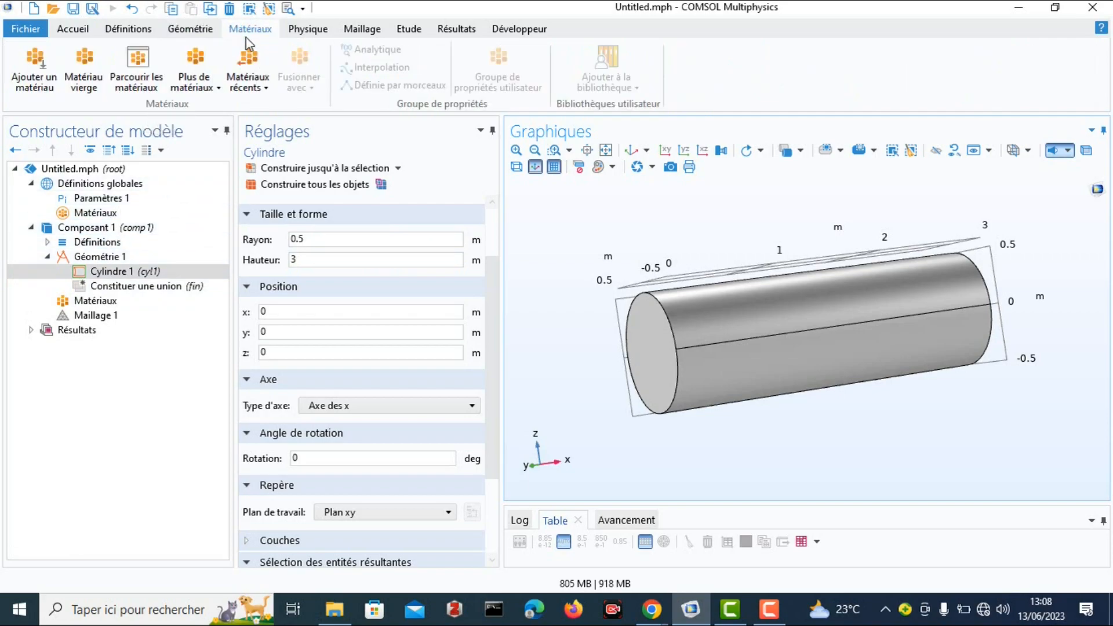
pyautogui.click(49, 81)
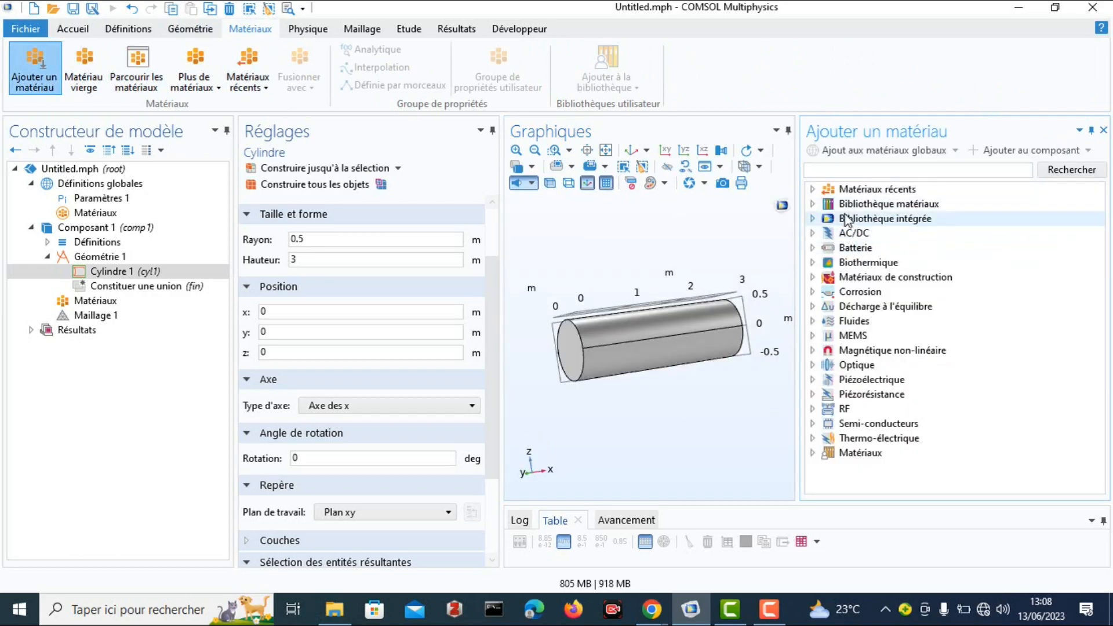
pyautogui.click(812, 189)
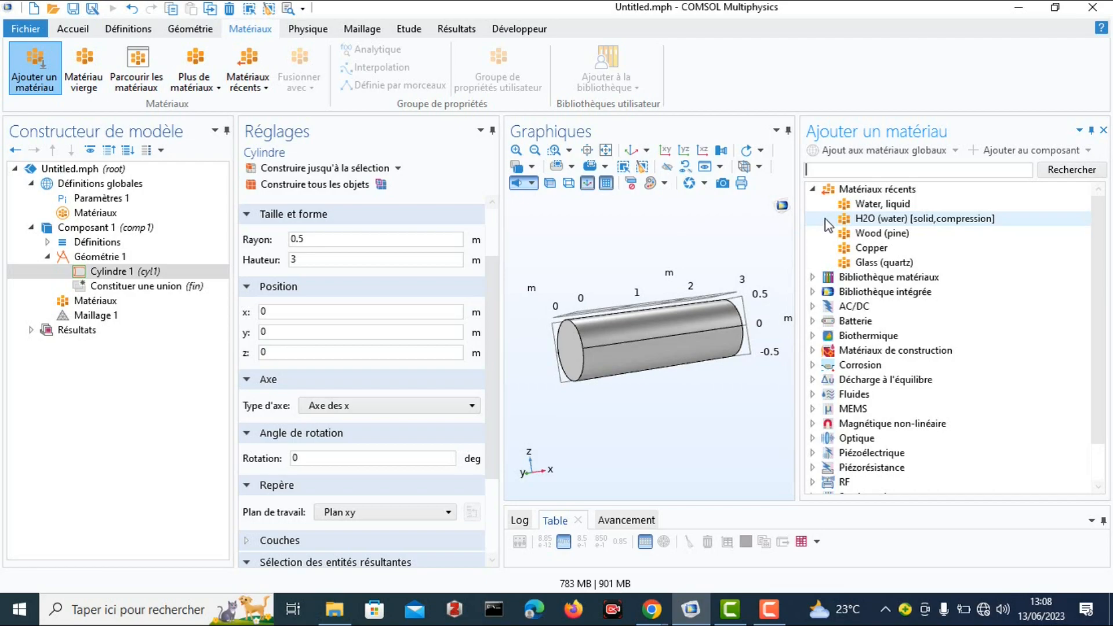
pyautogui.click(852, 204)
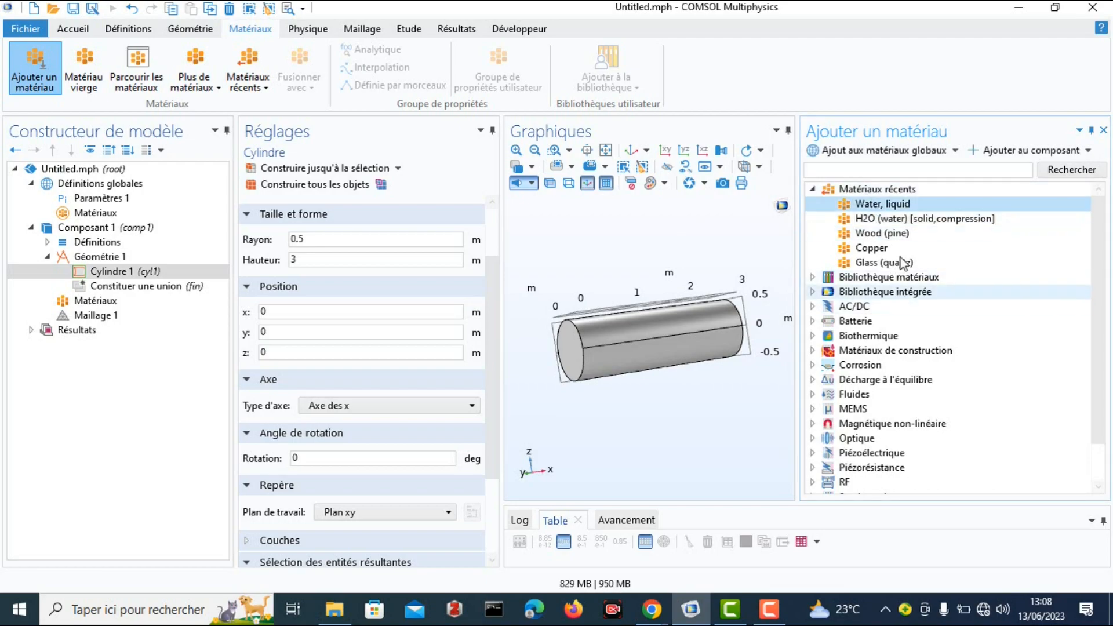
pyautogui.doubleClick(883, 204)
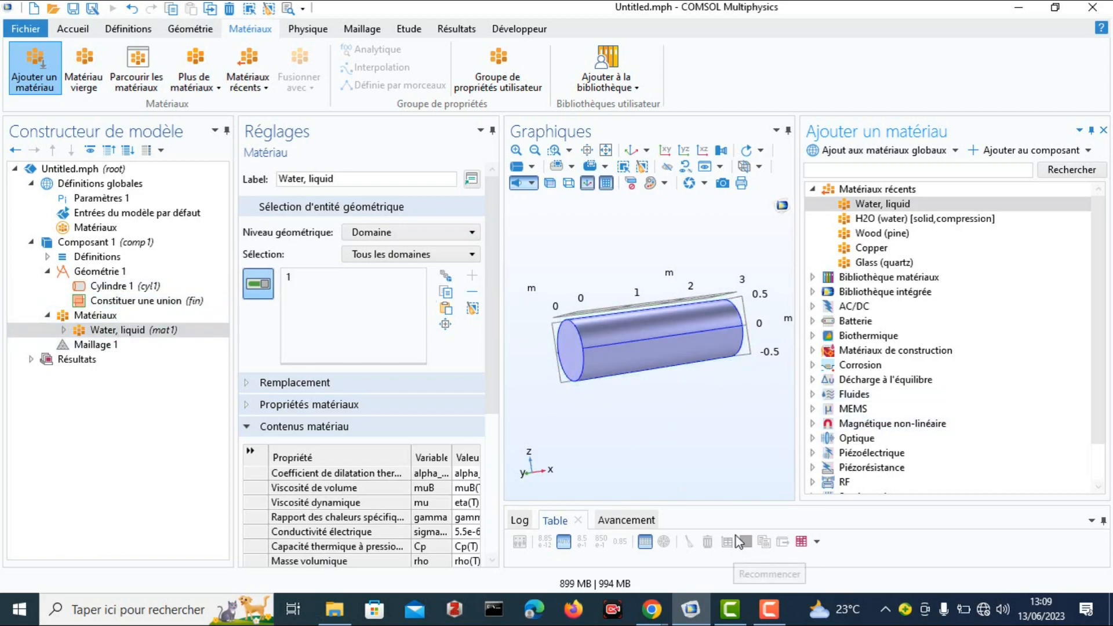
pyautogui.click(724, 525)
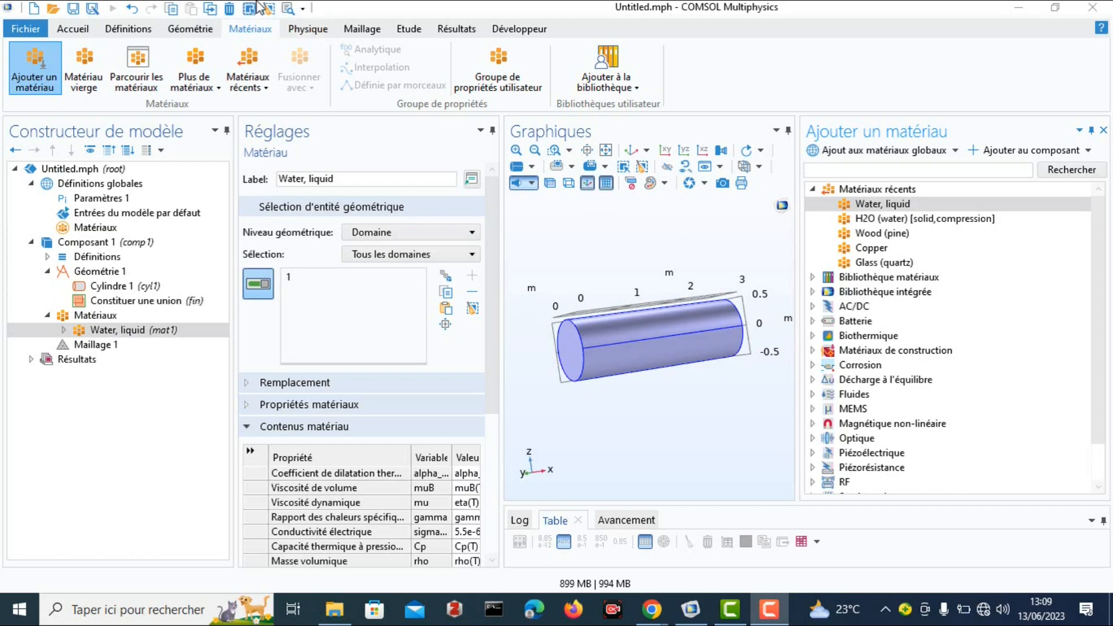
# Add the laminar flow physics interface, Ecoulement laminaire (spf), to the component.
pyautogui.click(301, 29)
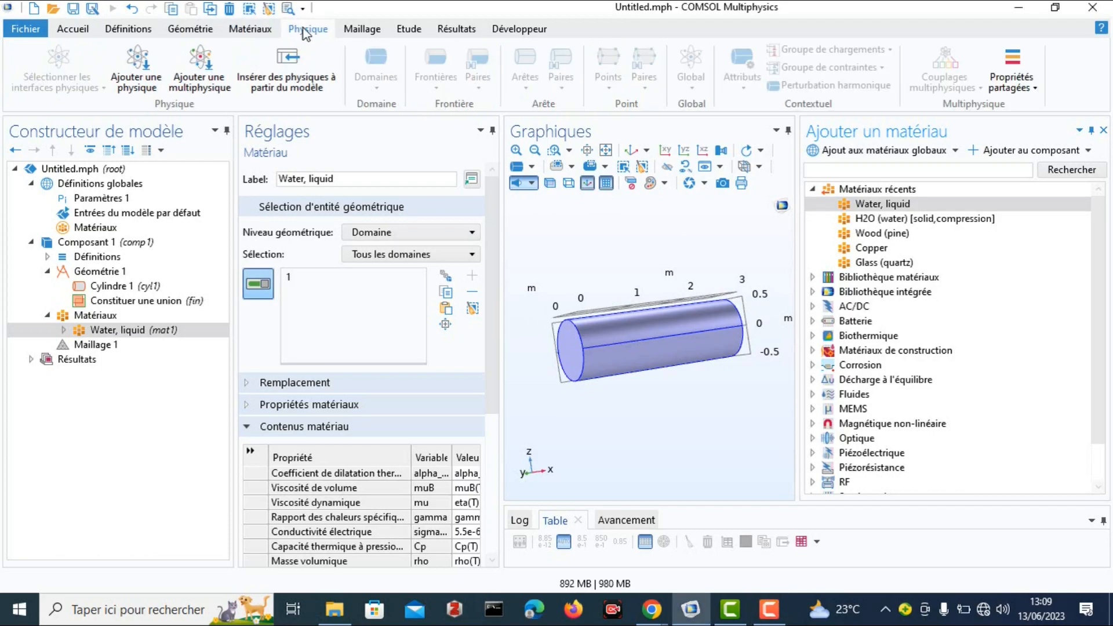
pyautogui.click(141, 69)
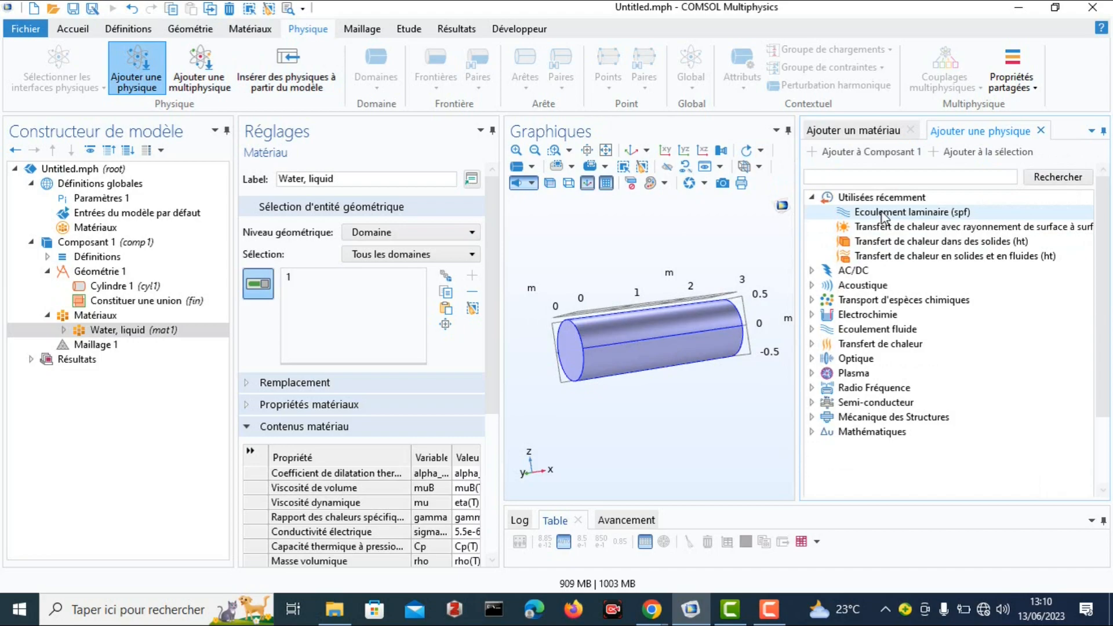
pyautogui.click(892, 215)
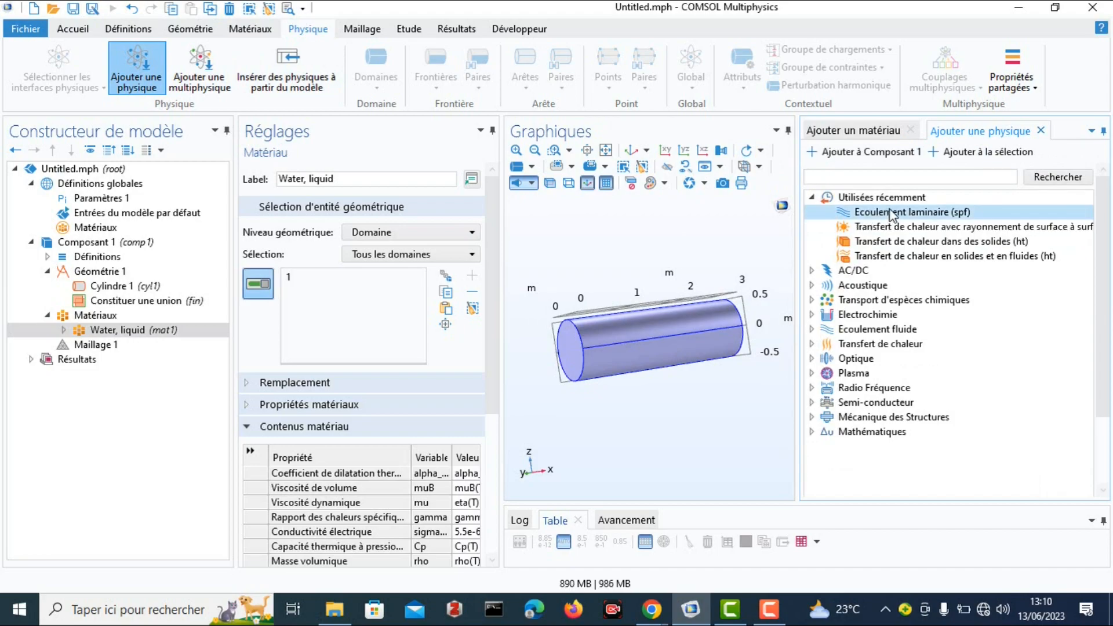
pyautogui.doubleClick(892, 213)
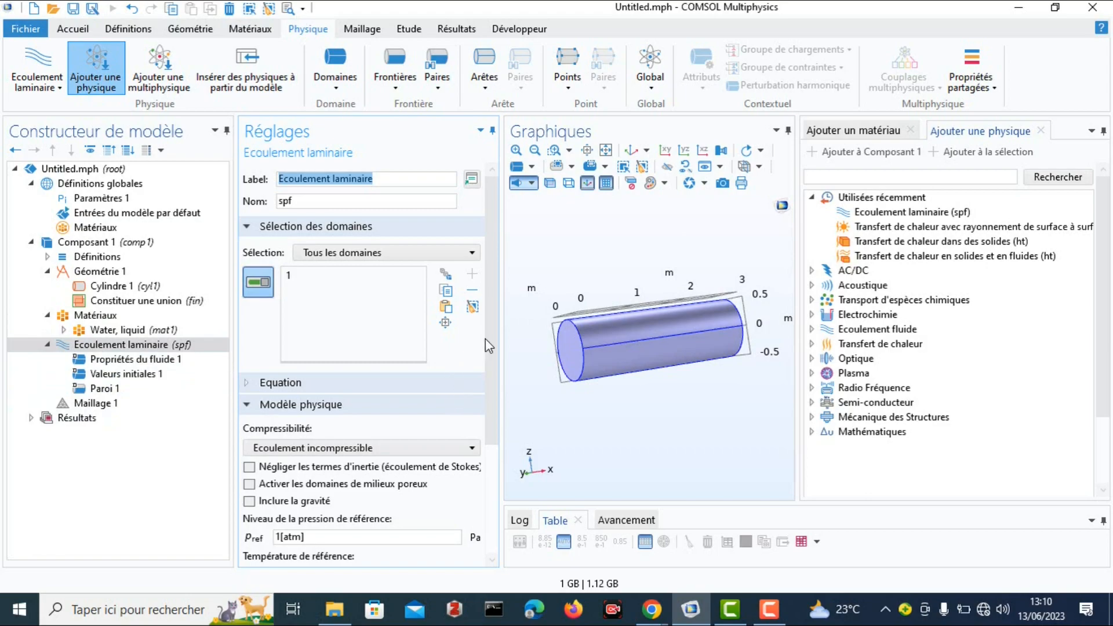
# Set the laminar flow interface's reference temperature to 300[K].
pyautogui.moveTo(491, 331); pyautogui.dragTo(494, 420)
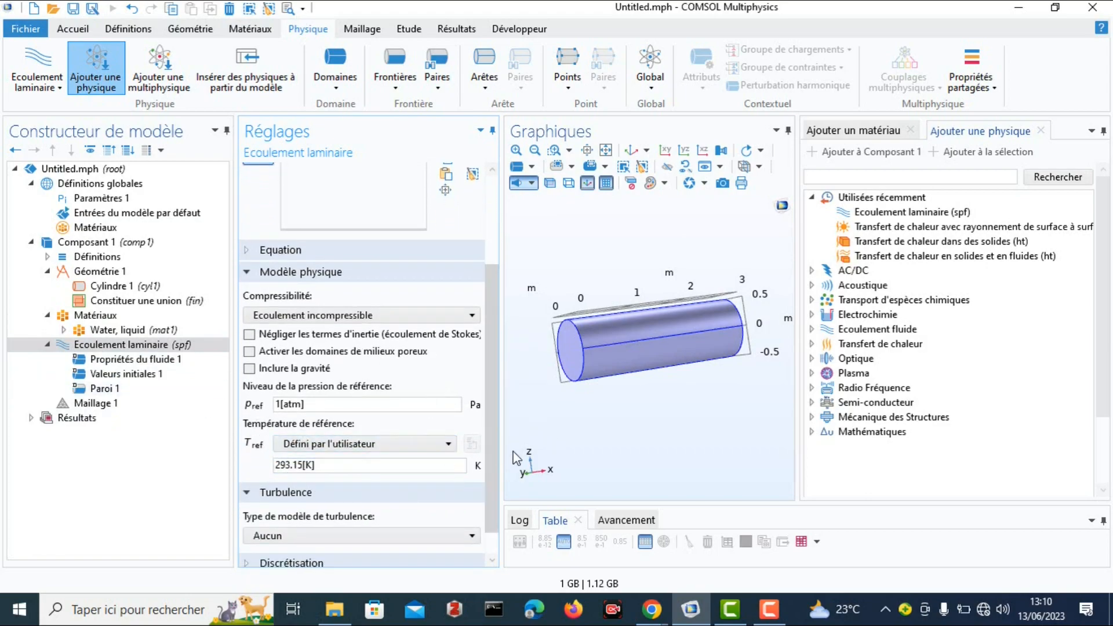
pyautogui.scroll(-1, 492, 368)
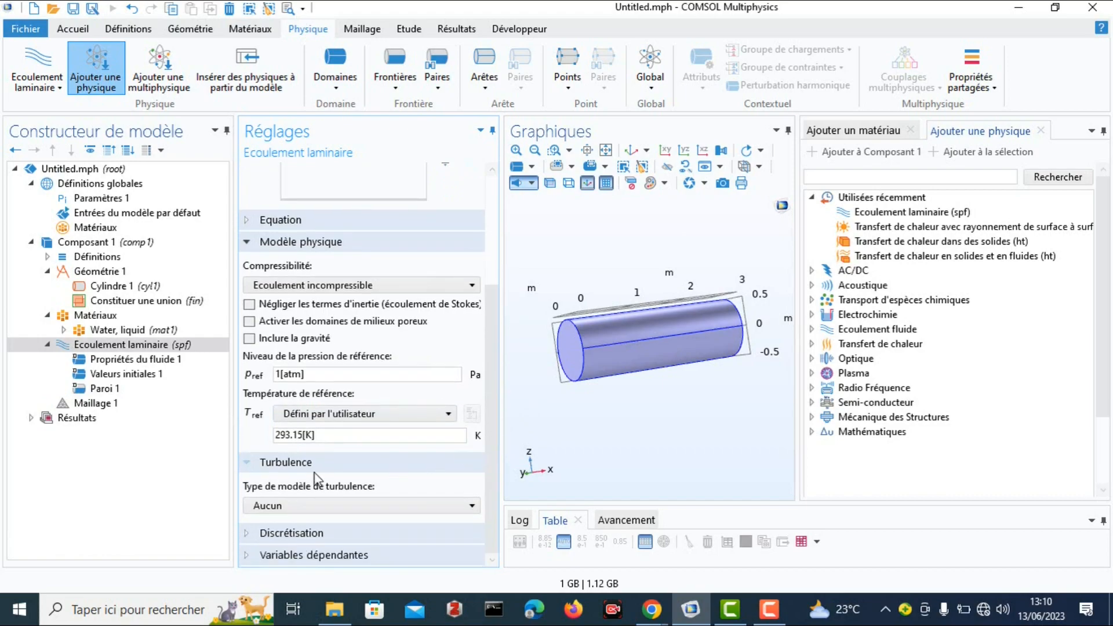
pyautogui.moveTo(298, 435); pyautogui.dragTo(302, 436)
pyautogui.press('BackSpace')
pyautogui.press('BackSpace')
pyautogui.press('BackSpace')
pyautogui.press('BackSpace')
pyautogui.press('BackSpace')
pyautogui.press('BackSpace')
pyautogui.write('300')
pyautogui.scroll(3, 382, 452)
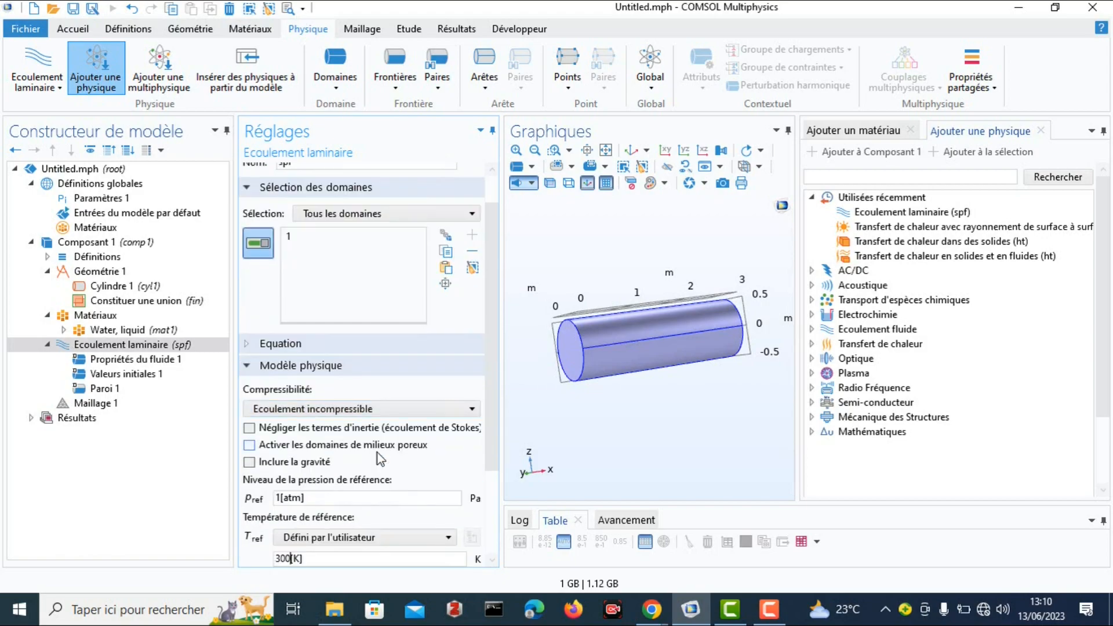
# Examine the laminar flow's physical model, discretization and dependent variables, plus its fluid properties and initial values.
pyautogui.click(245, 365)
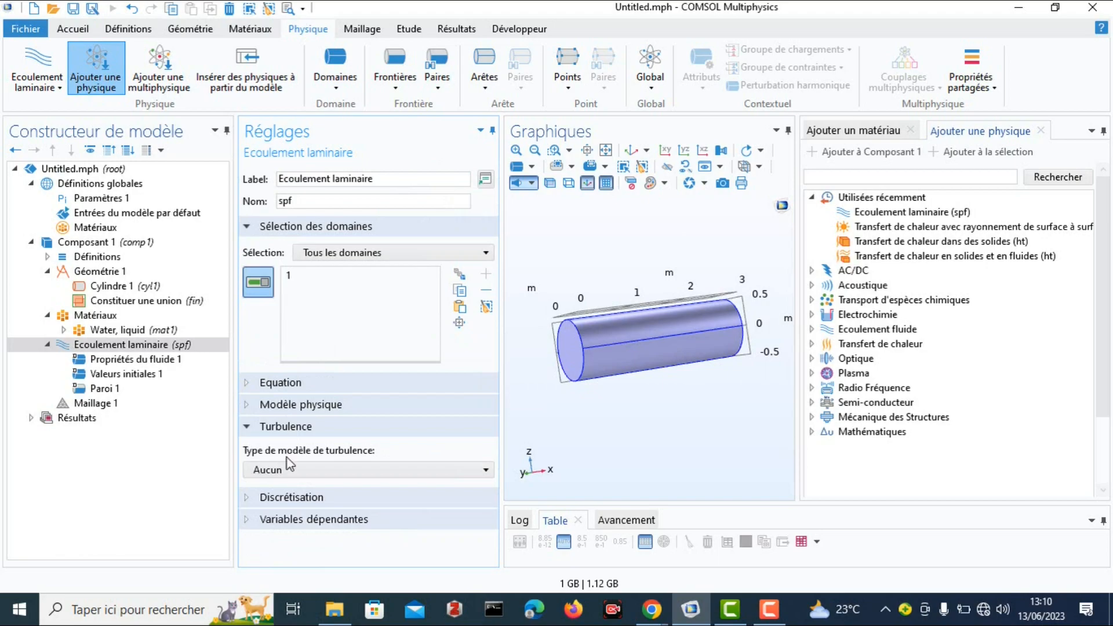
pyautogui.click(250, 405)
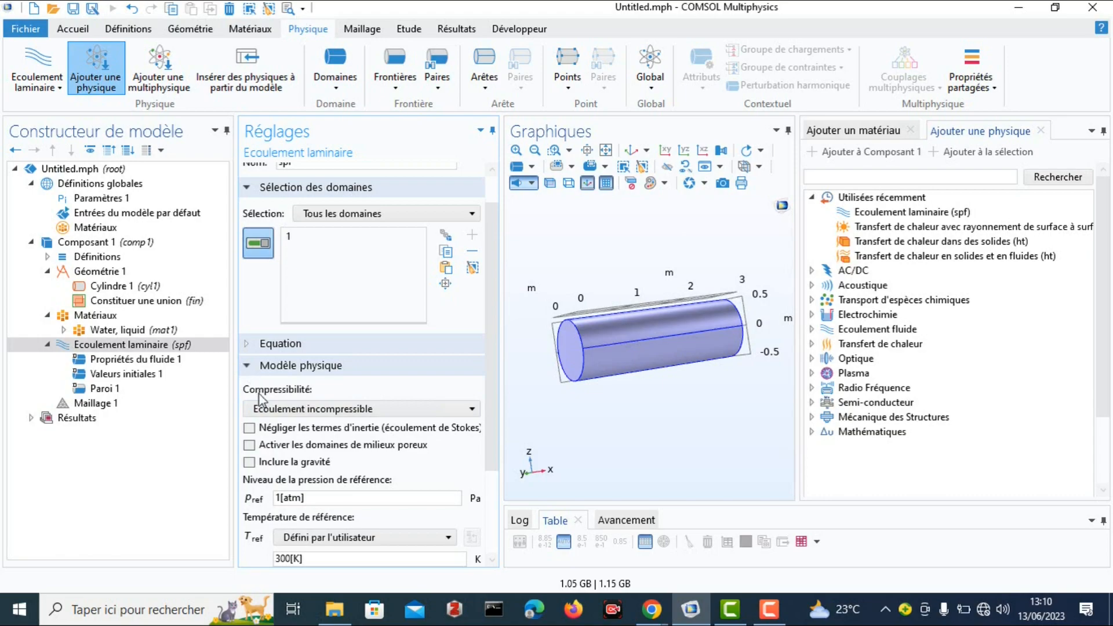
pyautogui.scroll(-3, 270, 432)
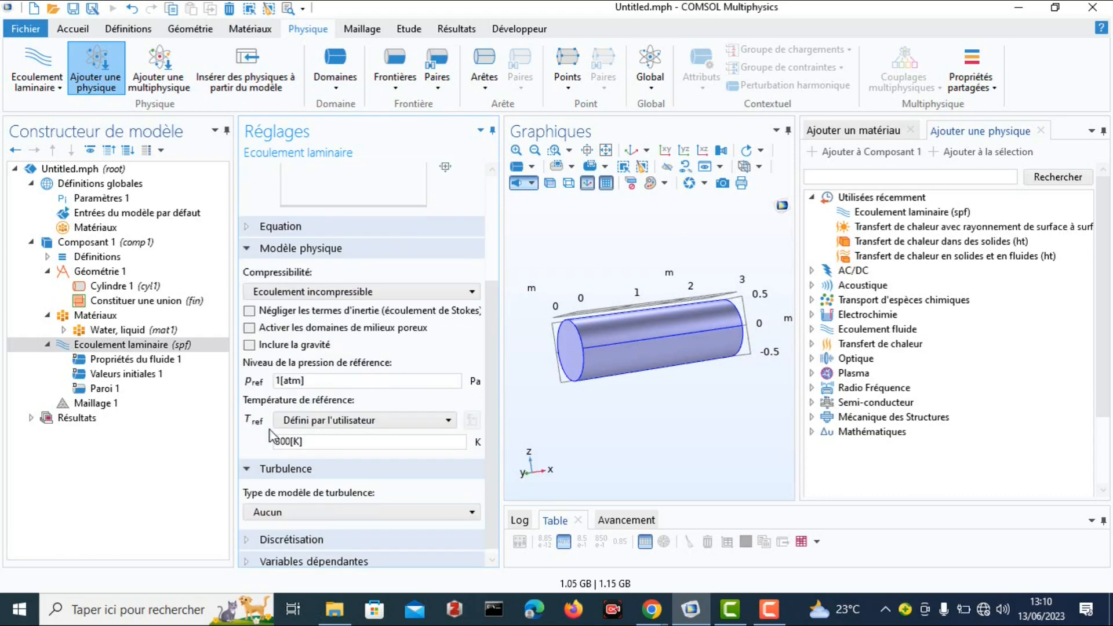
pyautogui.click(248, 534)
pyautogui.scroll(-1, 287, 525)
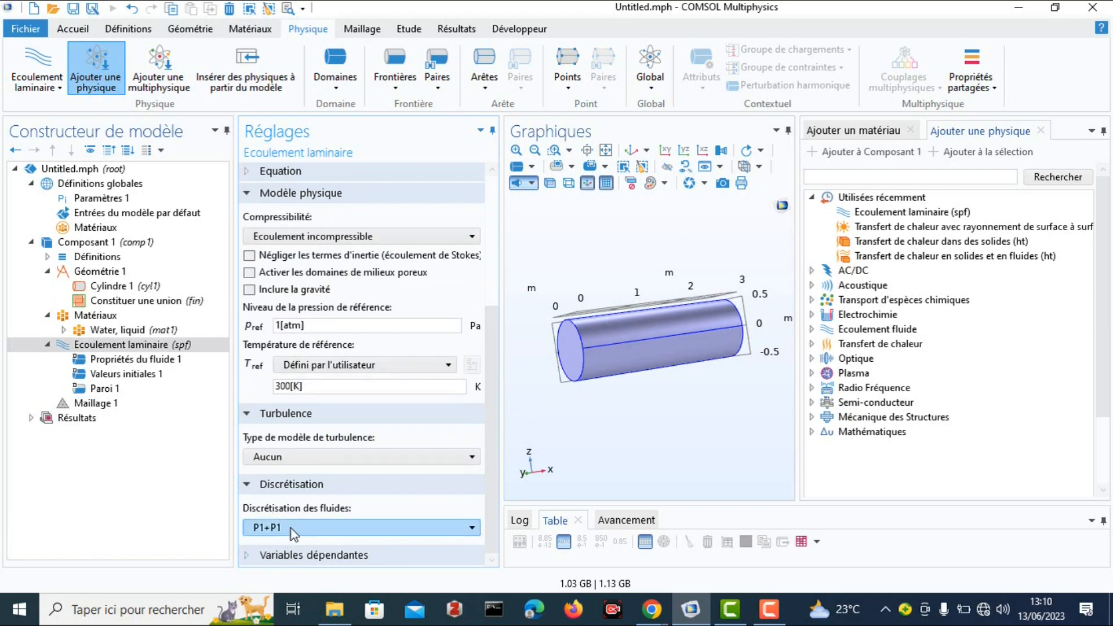
pyautogui.click(250, 556)
pyautogui.scroll(-2, 354, 522)
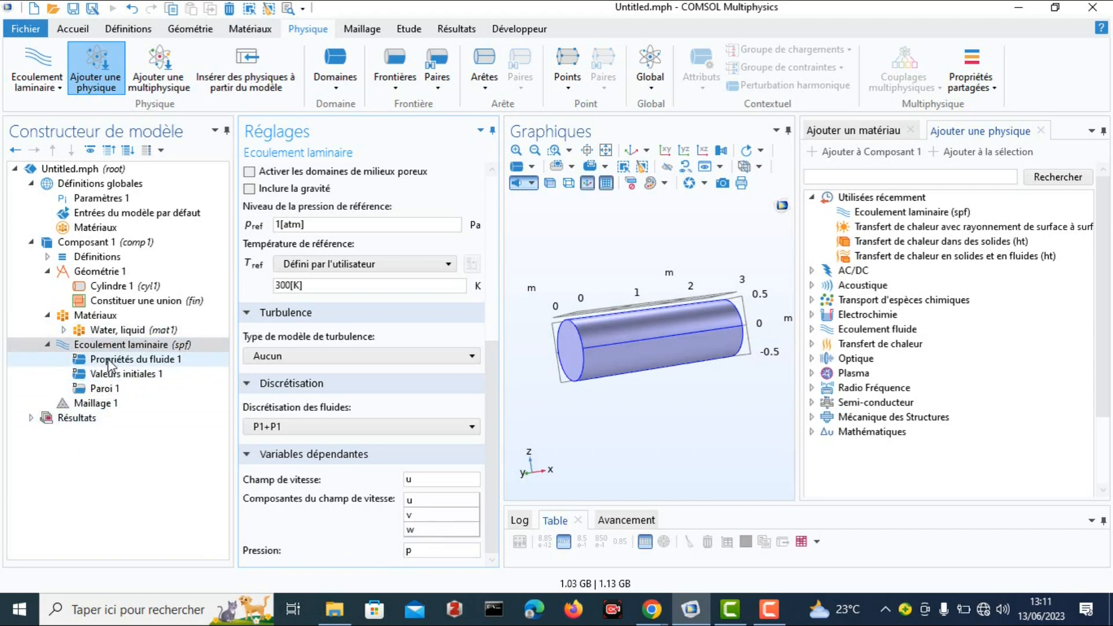
pyautogui.click(136, 361)
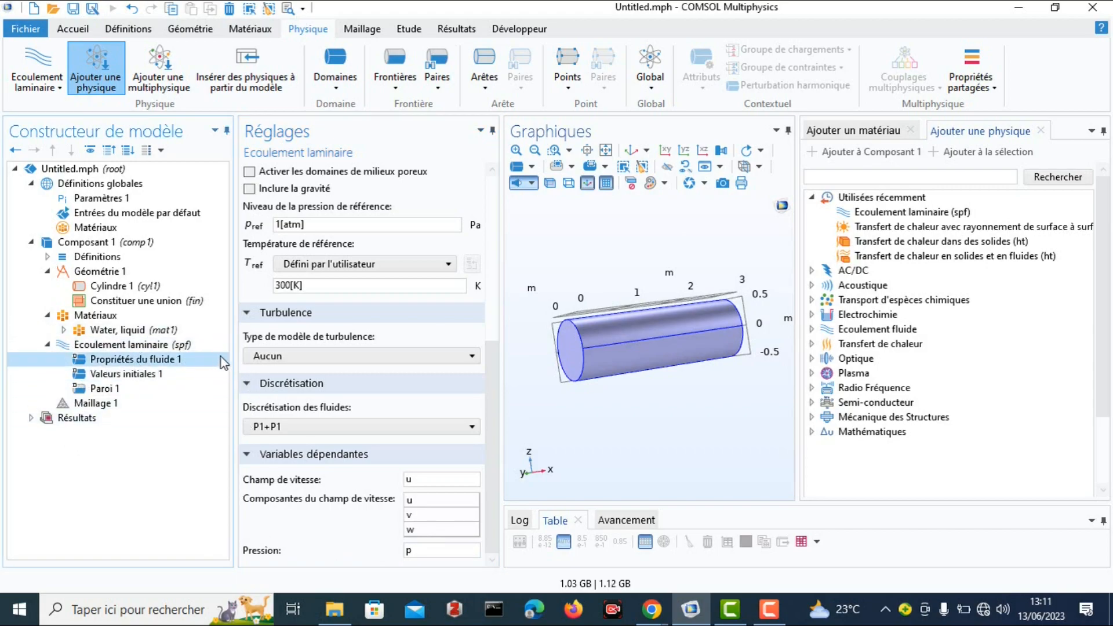
pyautogui.scroll(-3, 324, 371)
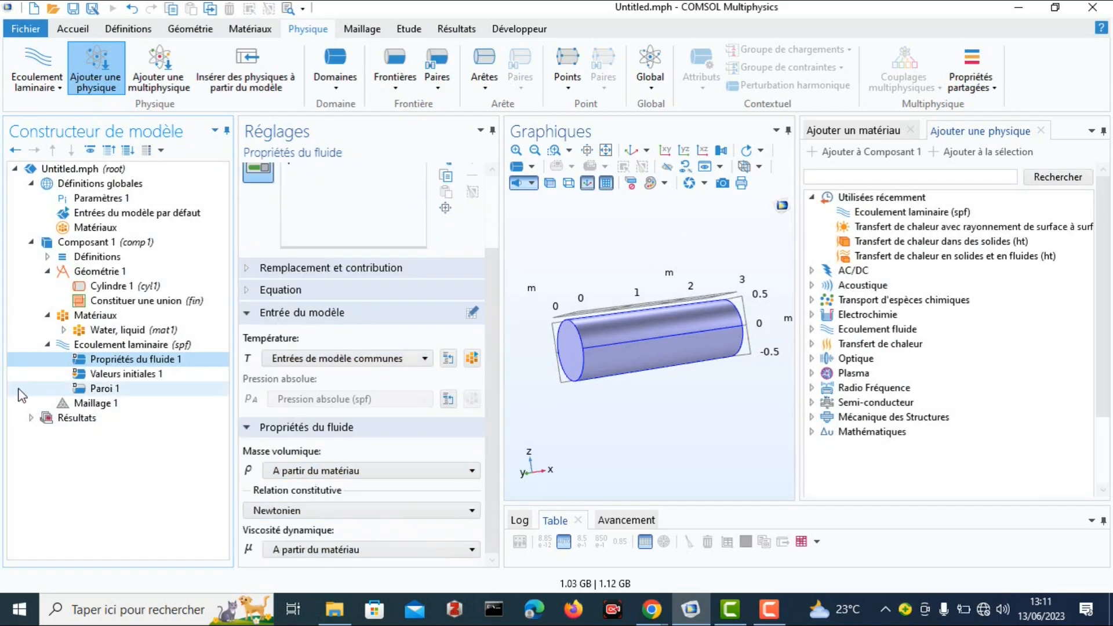
pyautogui.click(142, 375)
pyautogui.scroll(-1, 312, 406)
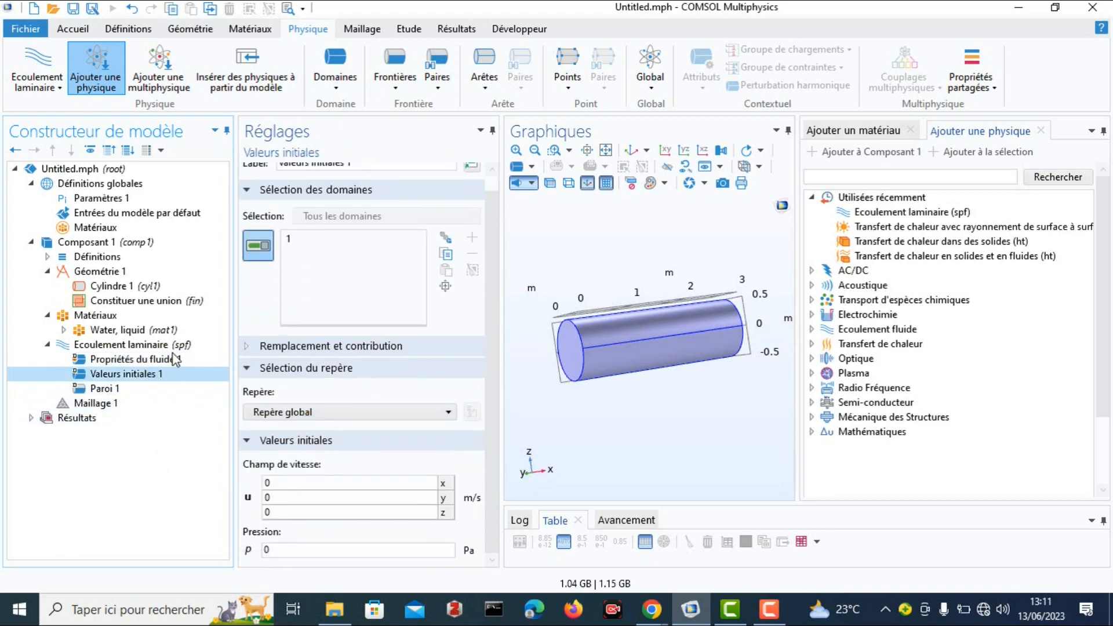
# Add an inlet condition (Entrée) to the laminar flow and assign it to the cylinder's circular end face at x = 0.
pyautogui.click(106, 346)
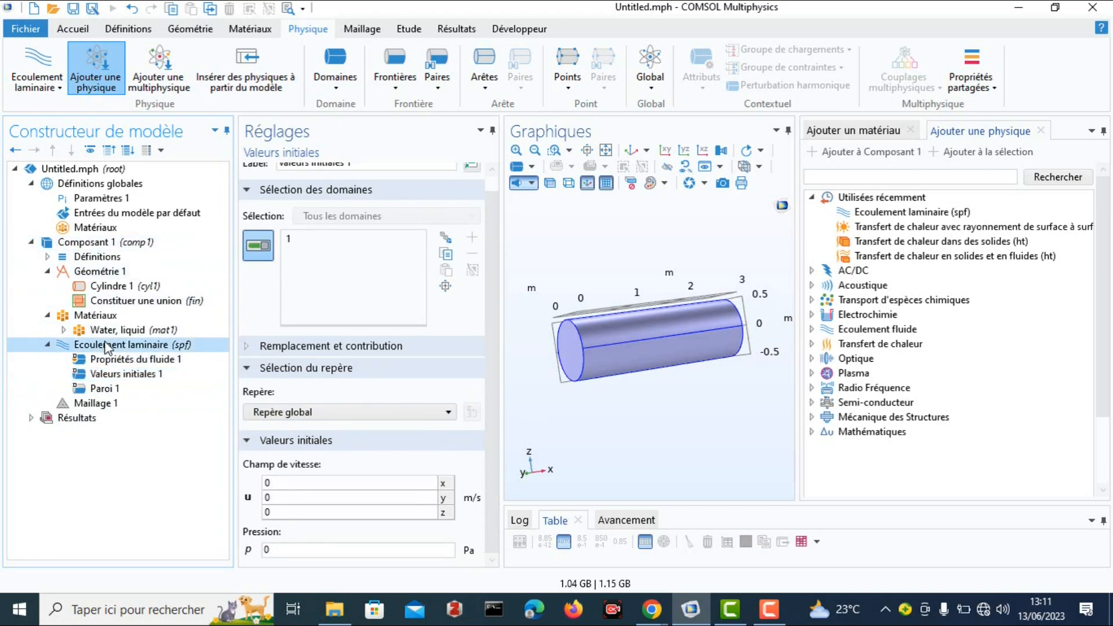
pyautogui.rightClick(106, 346)
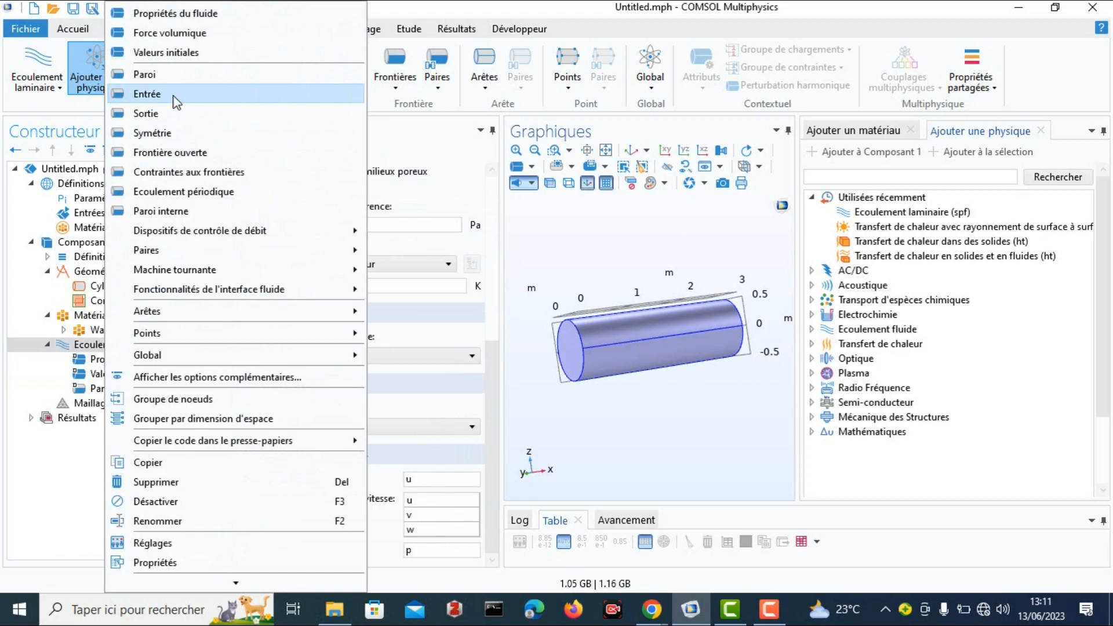
pyautogui.click(147, 94)
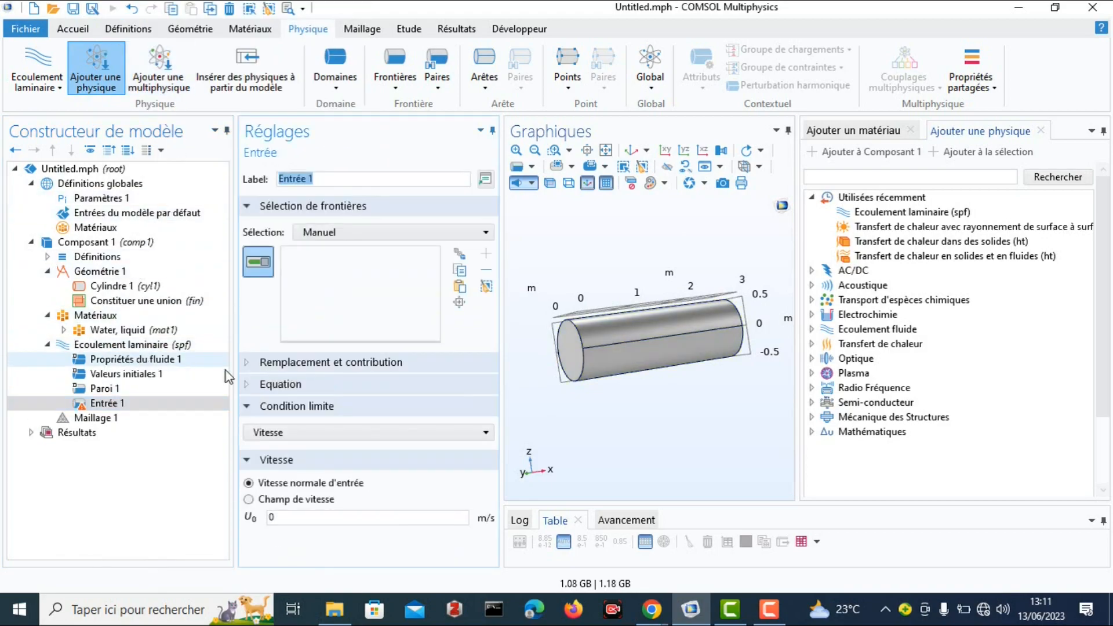
pyautogui.click(571, 355)
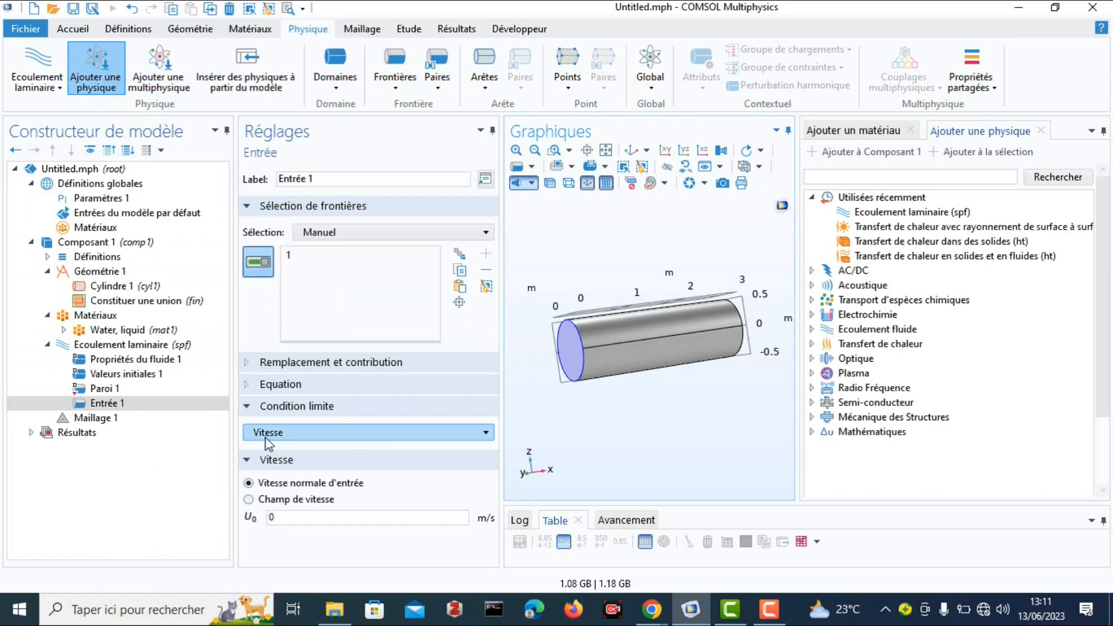
# Set the boundary condition type of the inlet Entrée 1 to mass flow, Ecoulement de masse.
pyautogui.click(488, 438)
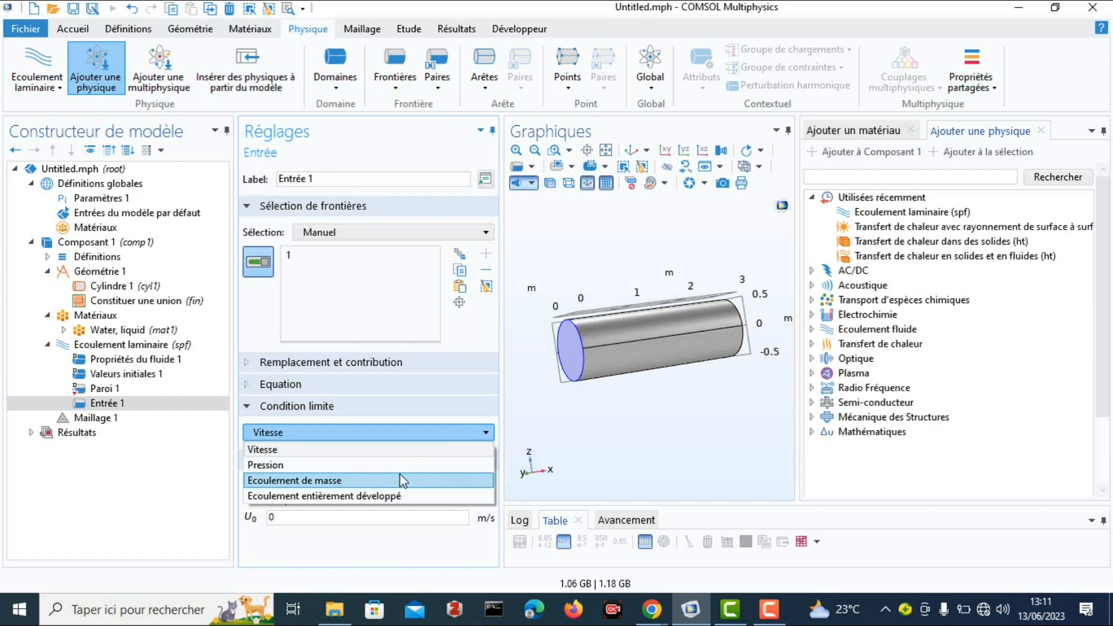
pyautogui.click(292, 481)
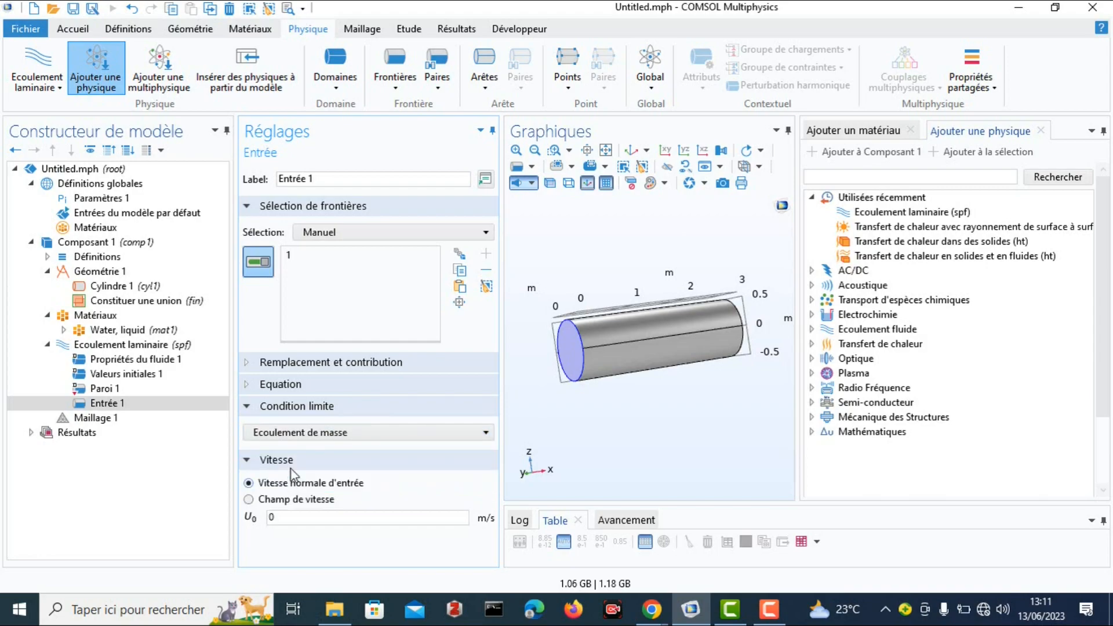
# Examine the inlet's mass flow equation, its replacement and contribution lists, and the available mass flow types.
pyautogui.click(249, 386)
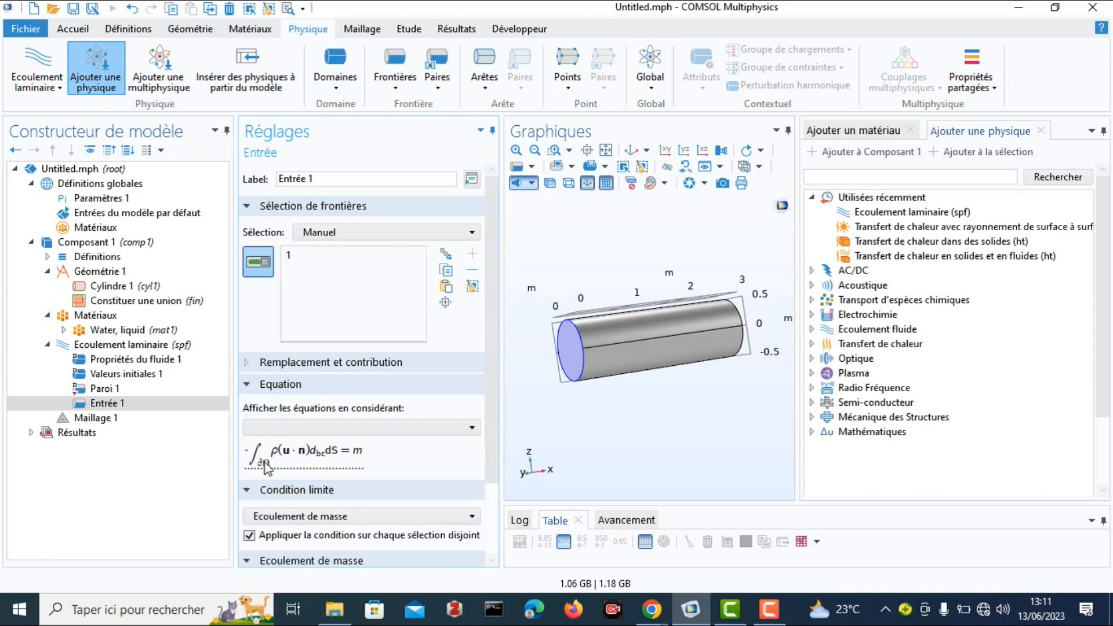
pyautogui.click(249, 491)
pyautogui.scroll(-1, 291, 509)
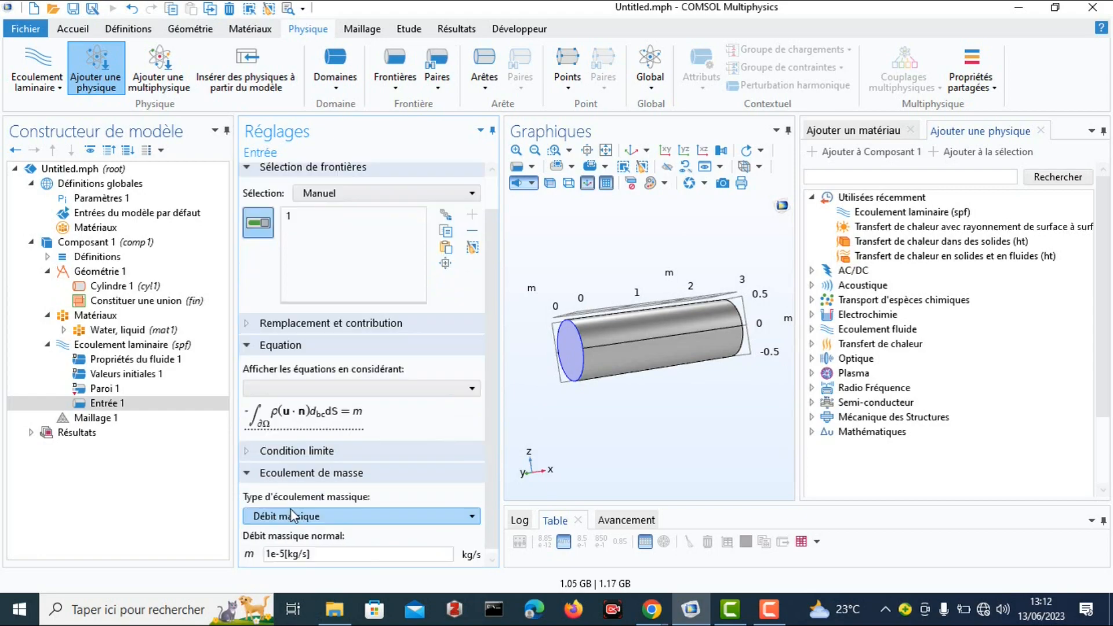
pyautogui.click(248, 470)
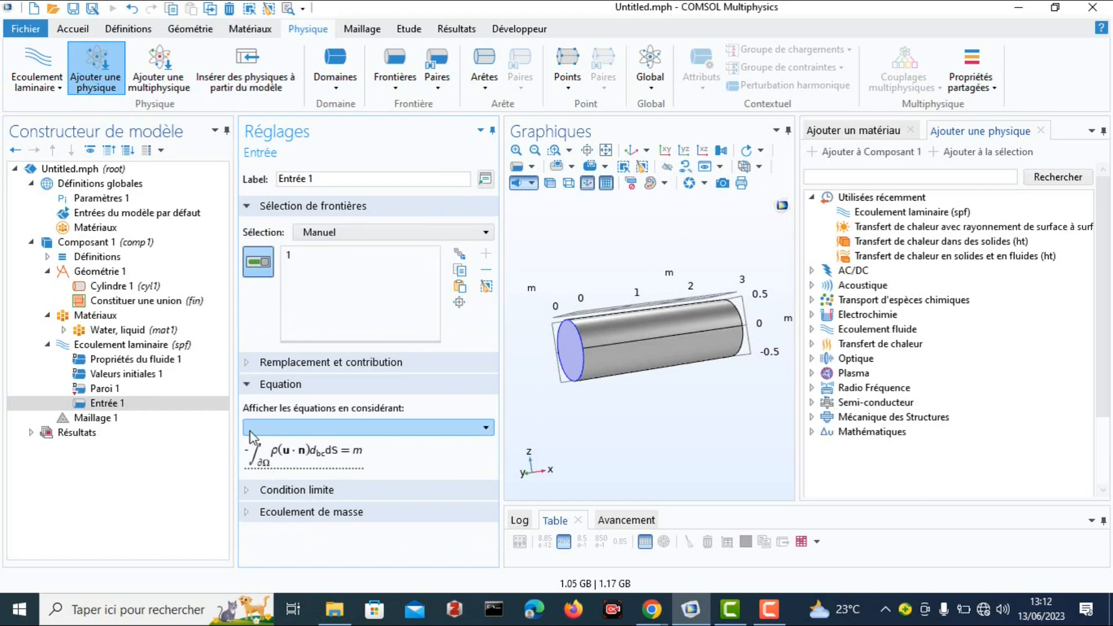
pyautogui.click(247, 385)
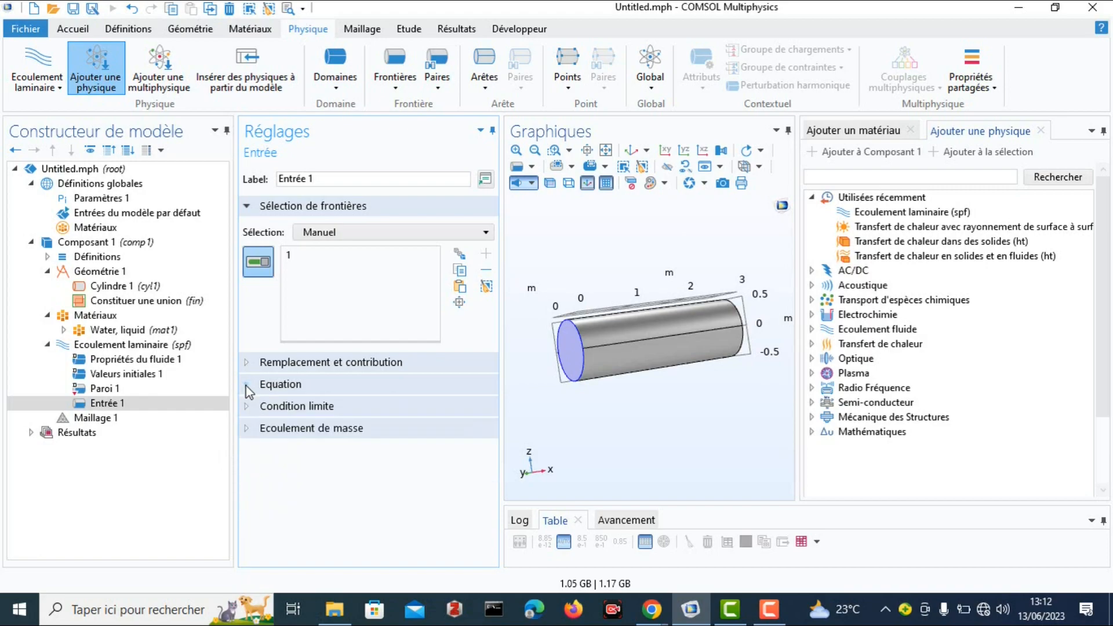
pyautogui.click(246, 429)
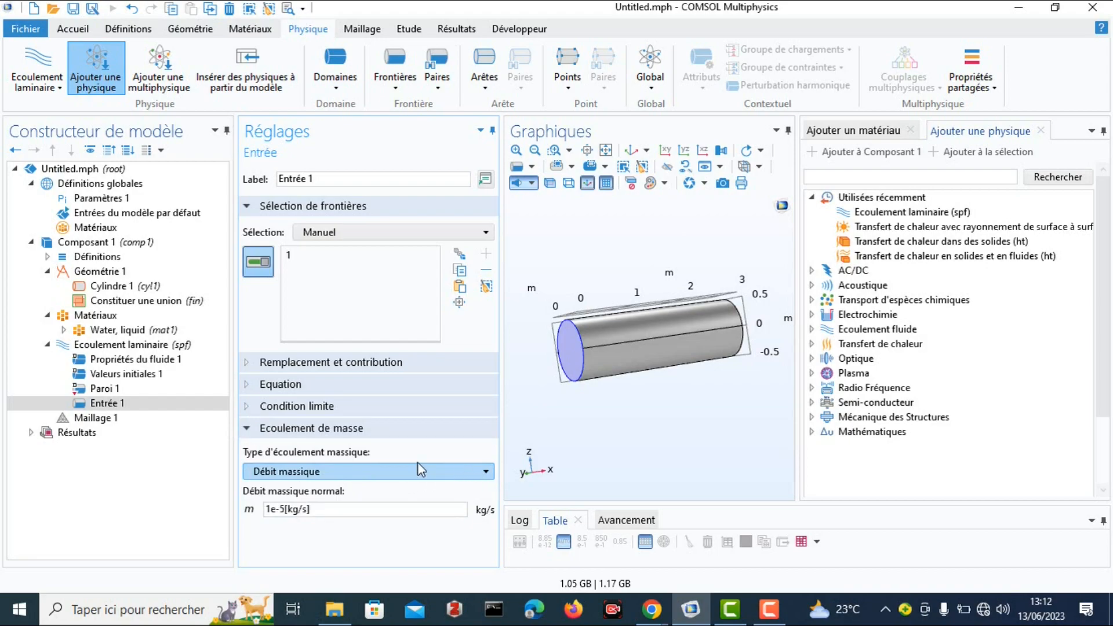
pyautogui.click(249, 364)
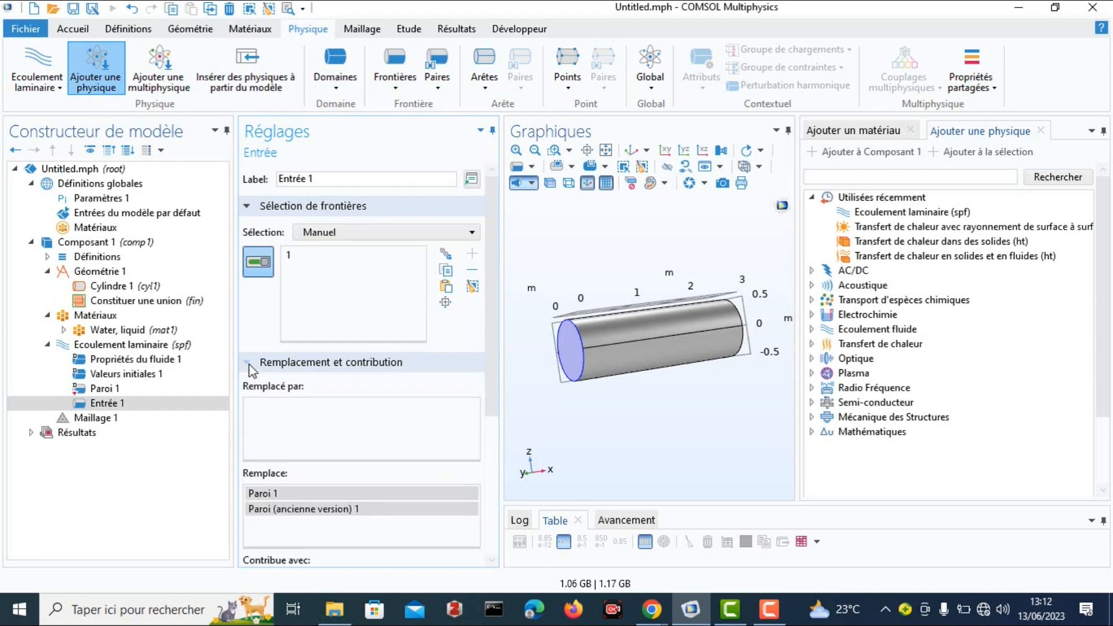
pyautogui.scroll(-1, 298, 466)
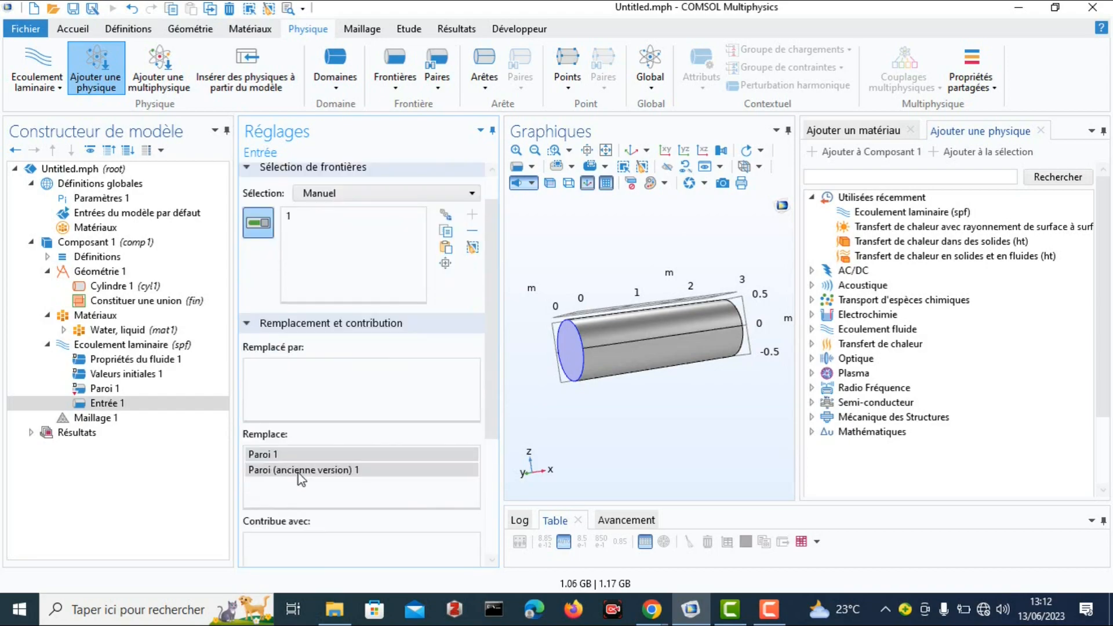
pyautogui.click(249, 326)
pyautogui.click(249, 387)
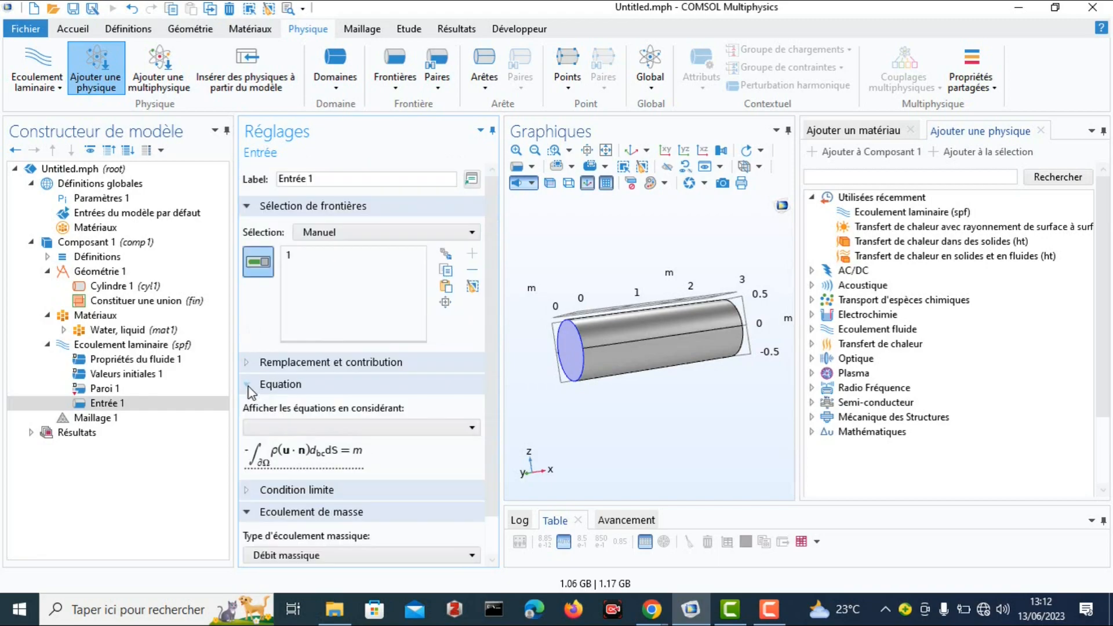
pyautogui.scroll(-1, 308, 470)
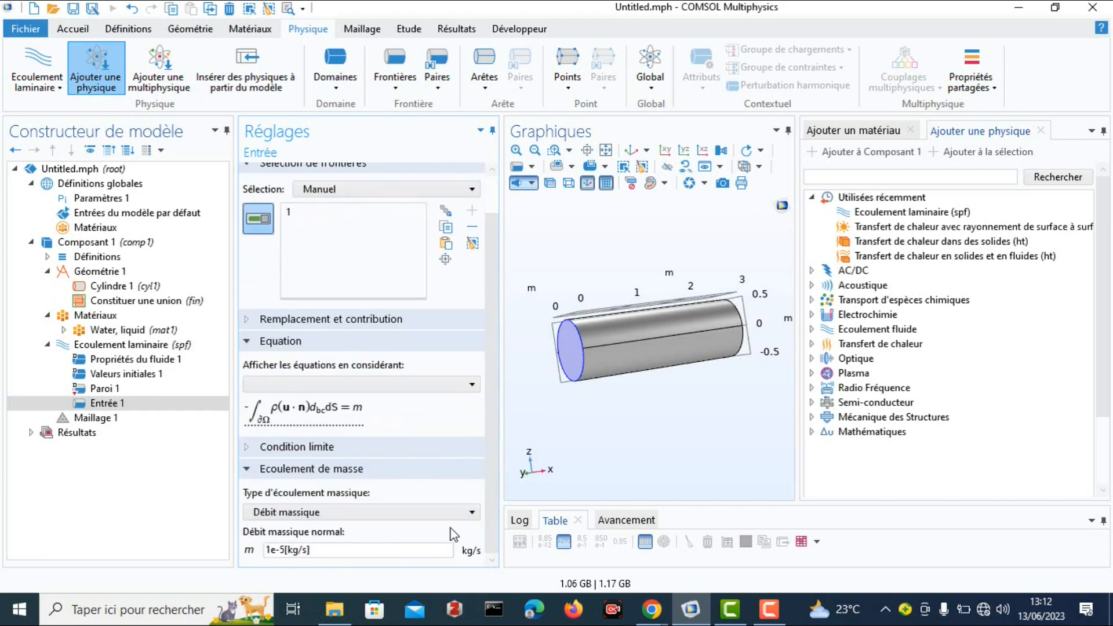
pyautogui.click(469, 513)
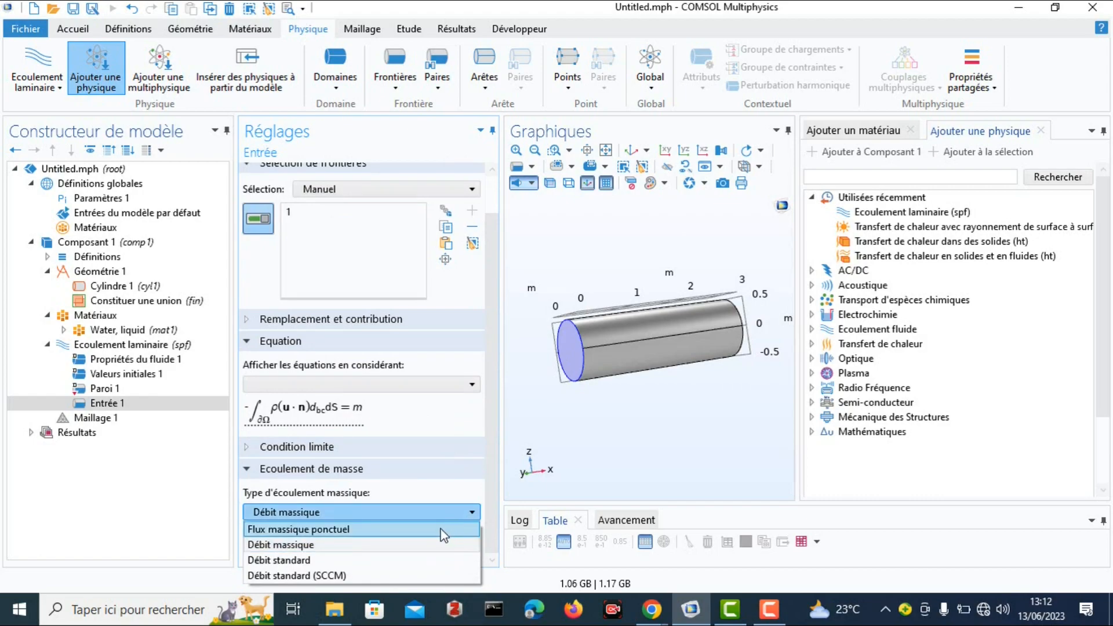
pyautogui.click(471, 509)
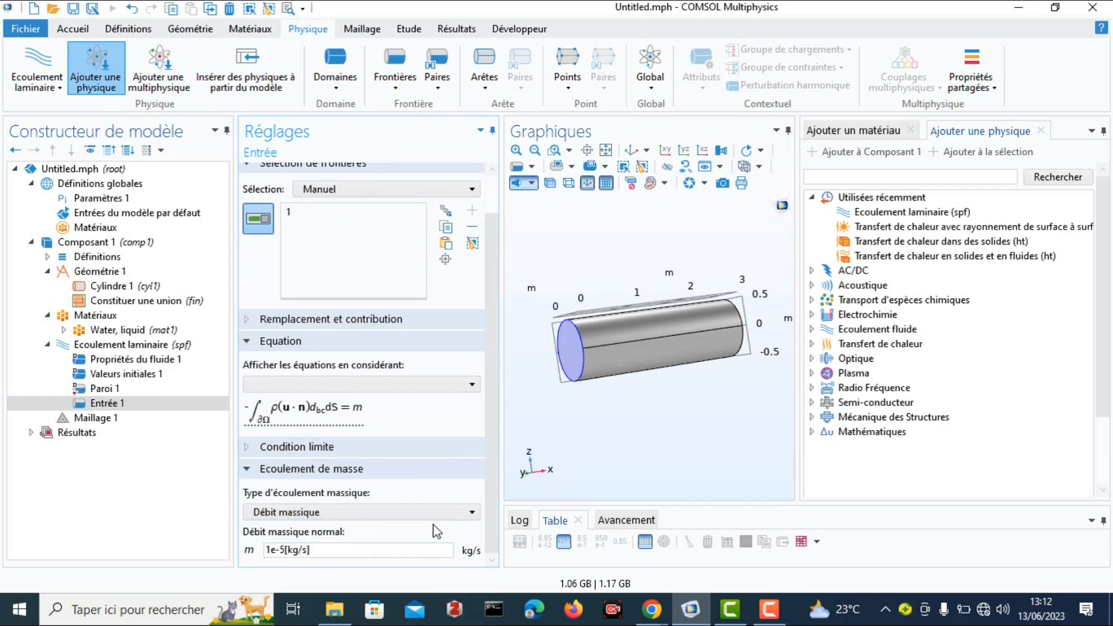
pyautogui.click(472, 513)
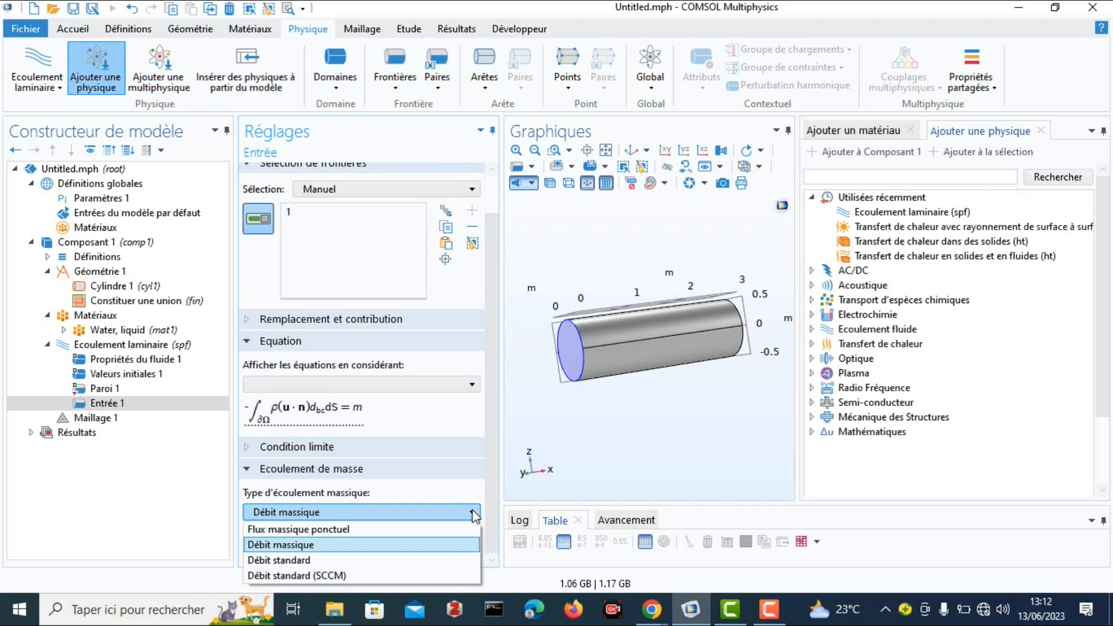
pyautogui.click(221, 533)
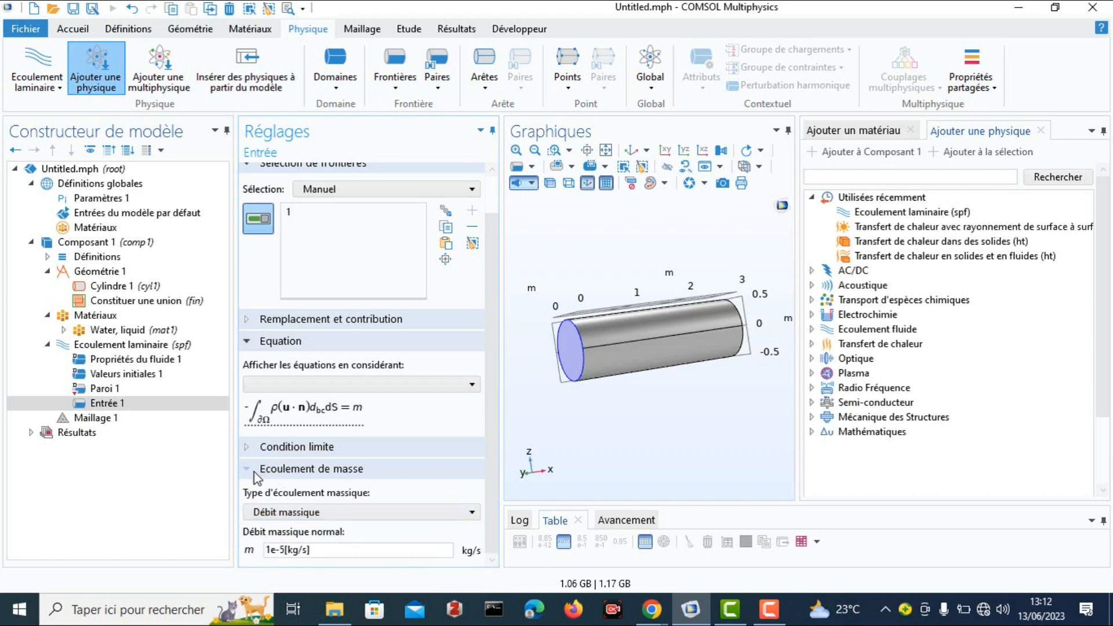
pyautogui.click(245, 448)
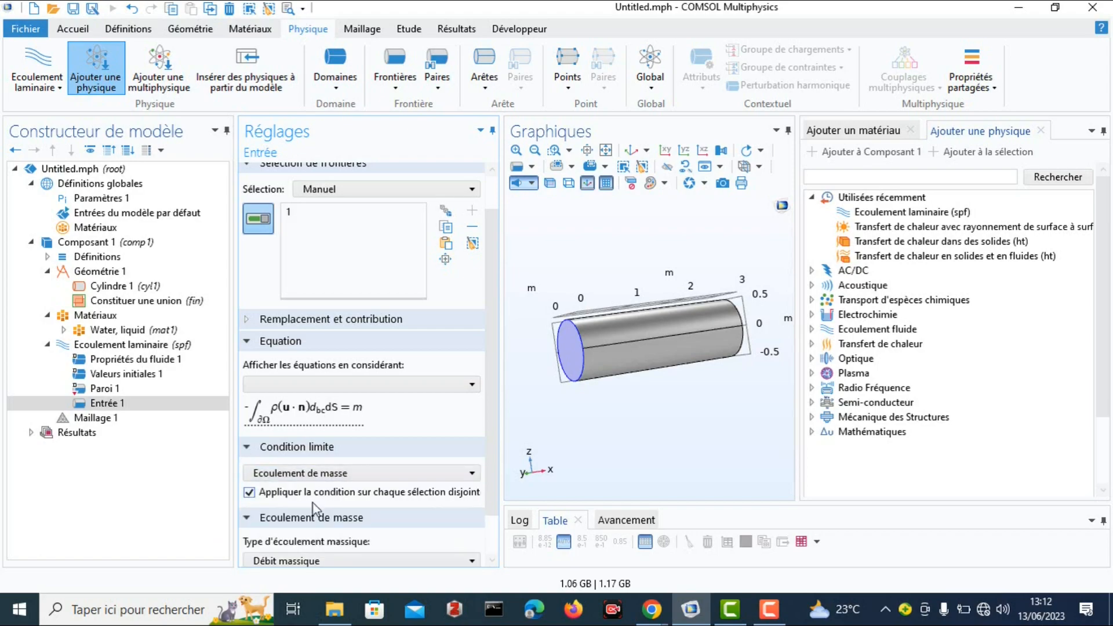
pyautogui.scroll(-1, 328, 502)
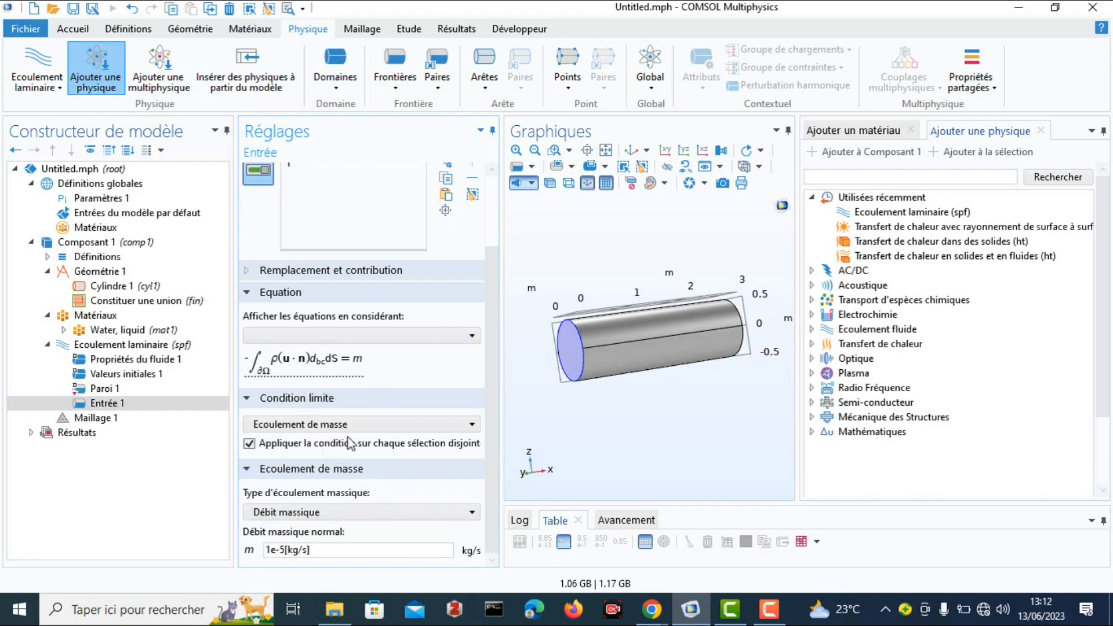
# Try the Vitesse and Ecoulement entièrement développé conditions on the inlet, and return it to Ecoulement de masse.
pyautogui.click(472, 425)
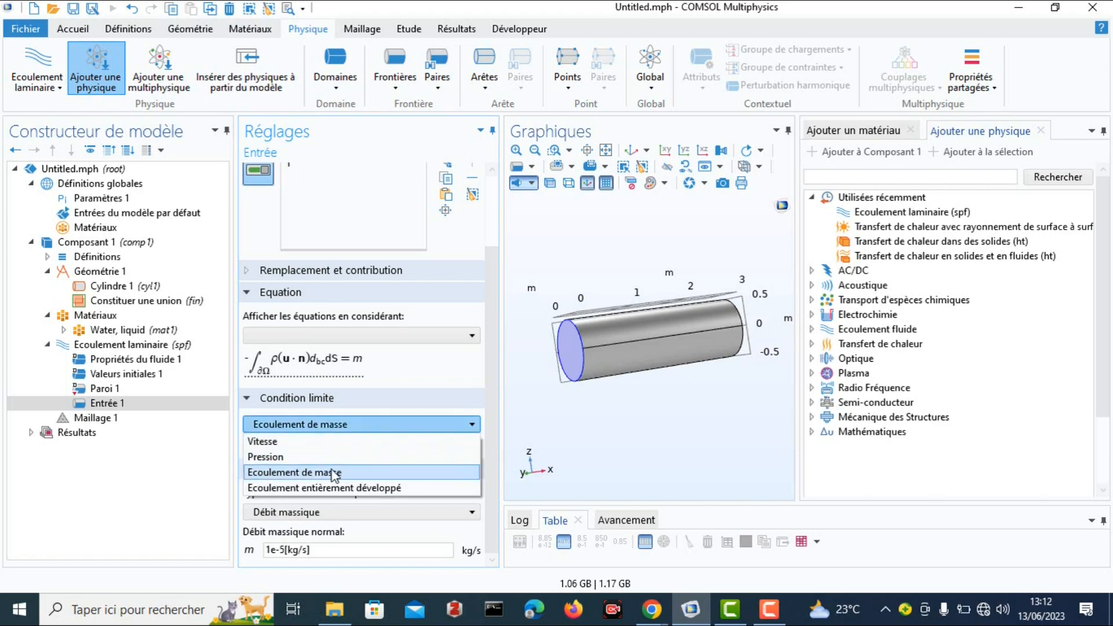
pyautogui.click(299, 444)
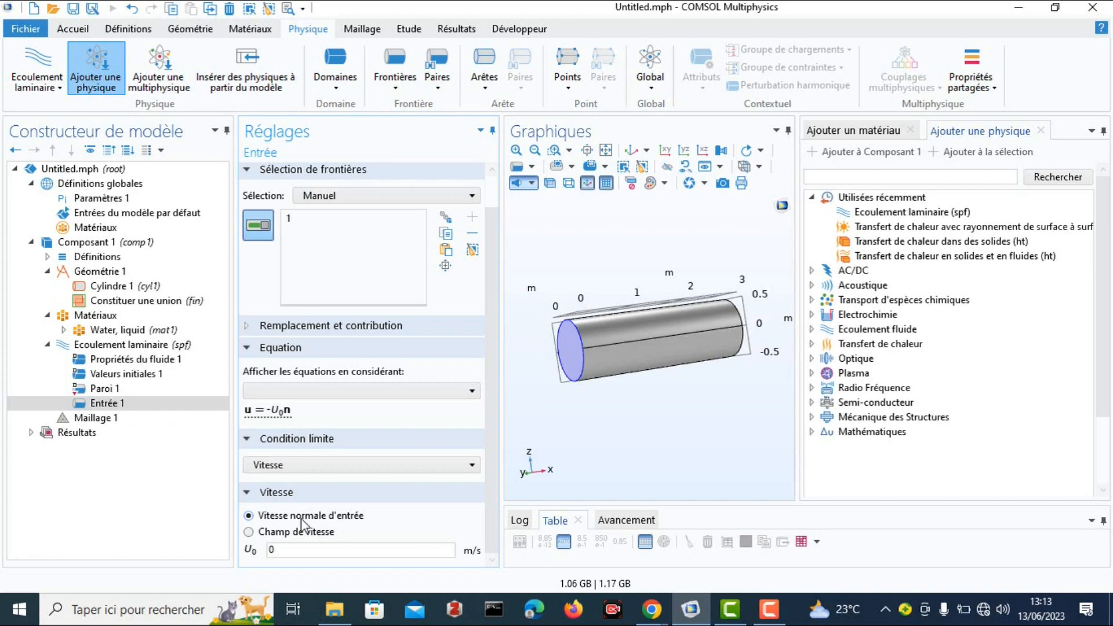
pyautogui.click(471, 465)
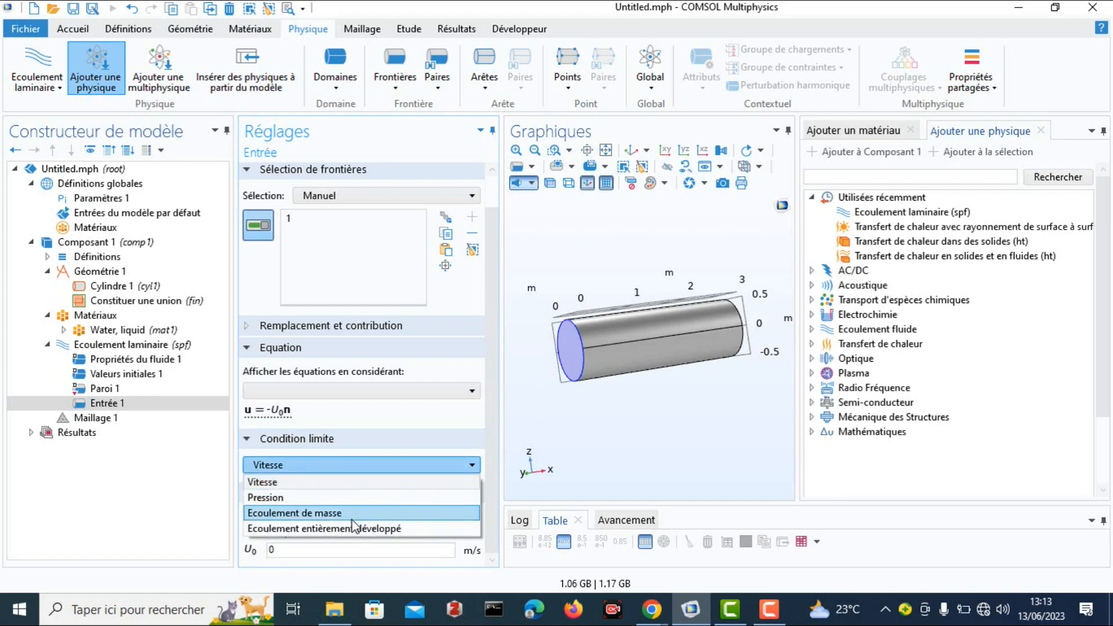
pyautogui.click(333, 528)
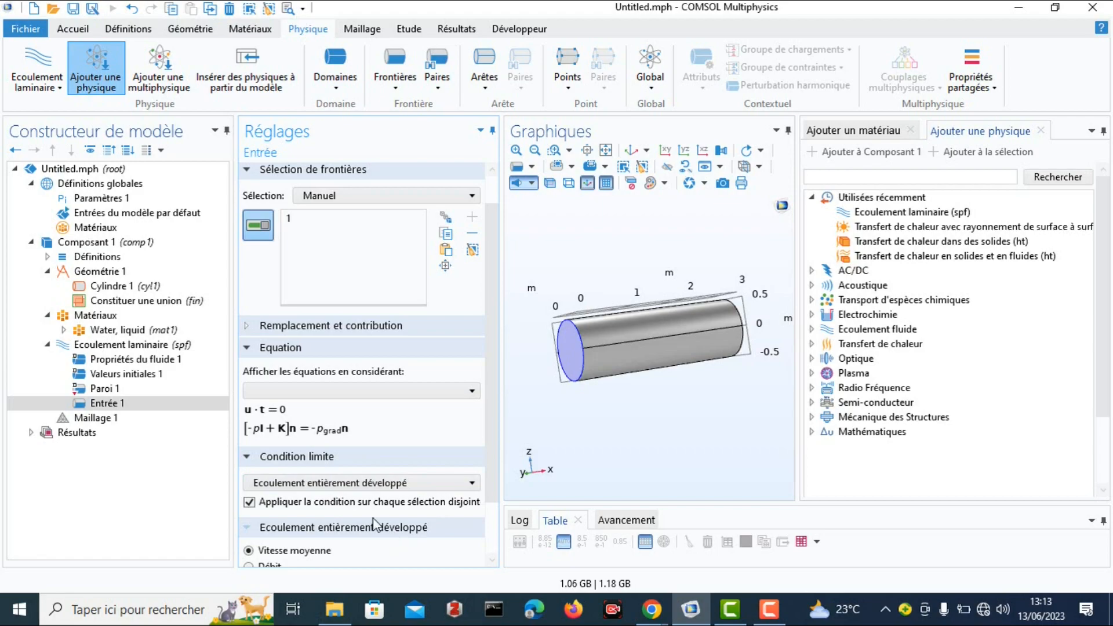
pyautogui.click(472, 484)
pyautogui.click(322, 531)
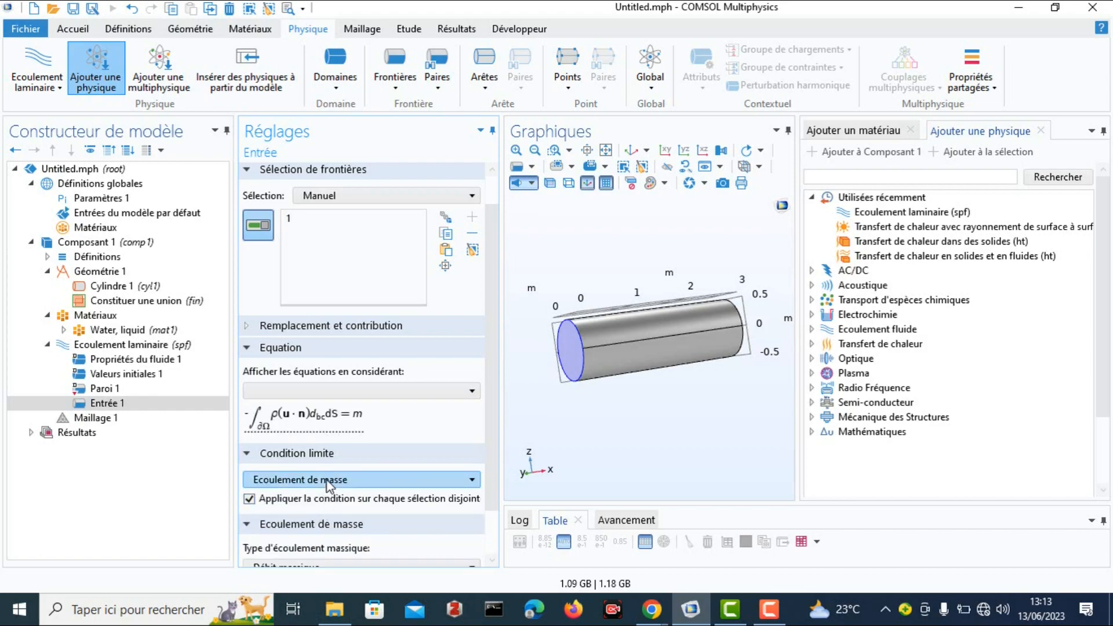
pyautogui.scroll(-1, 283, 474)
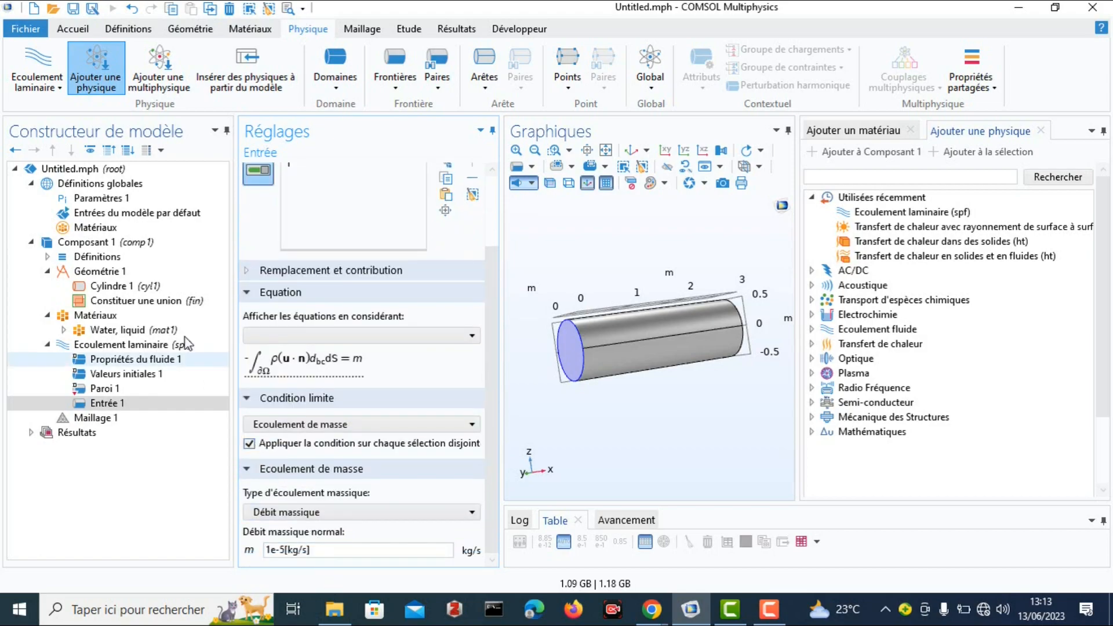
# Add an outlet condition (Sortie) to the laminar flow and assign it to the cylinder's circular end face at x = 3.
pyautogui.click(120, 346)
pyautogui.rightClick(120, 345)
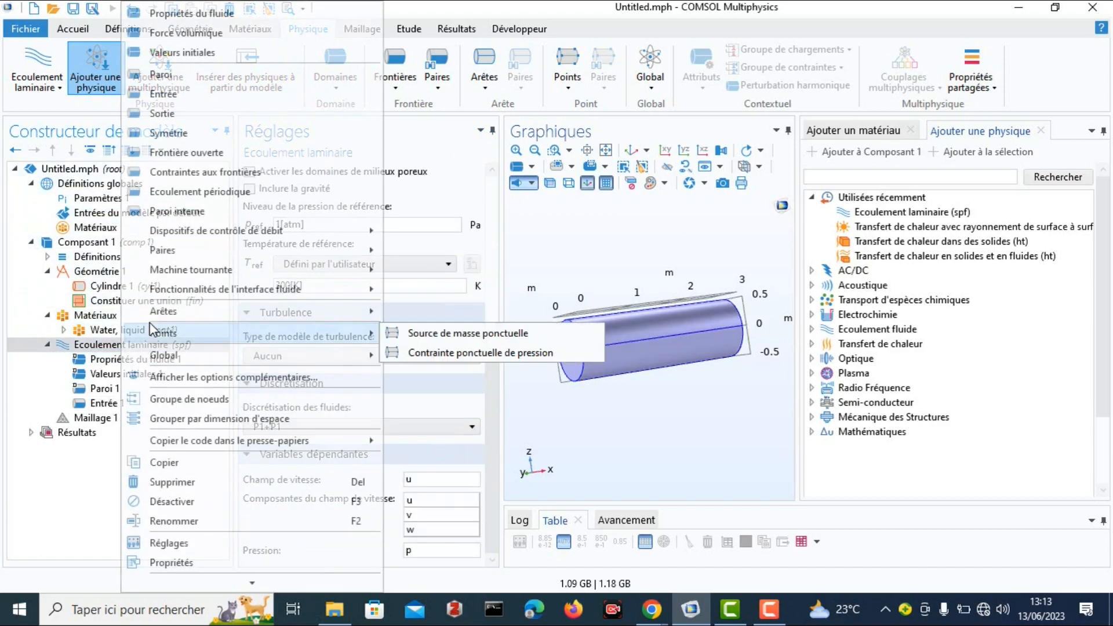
pyautogui.click(182, 114)
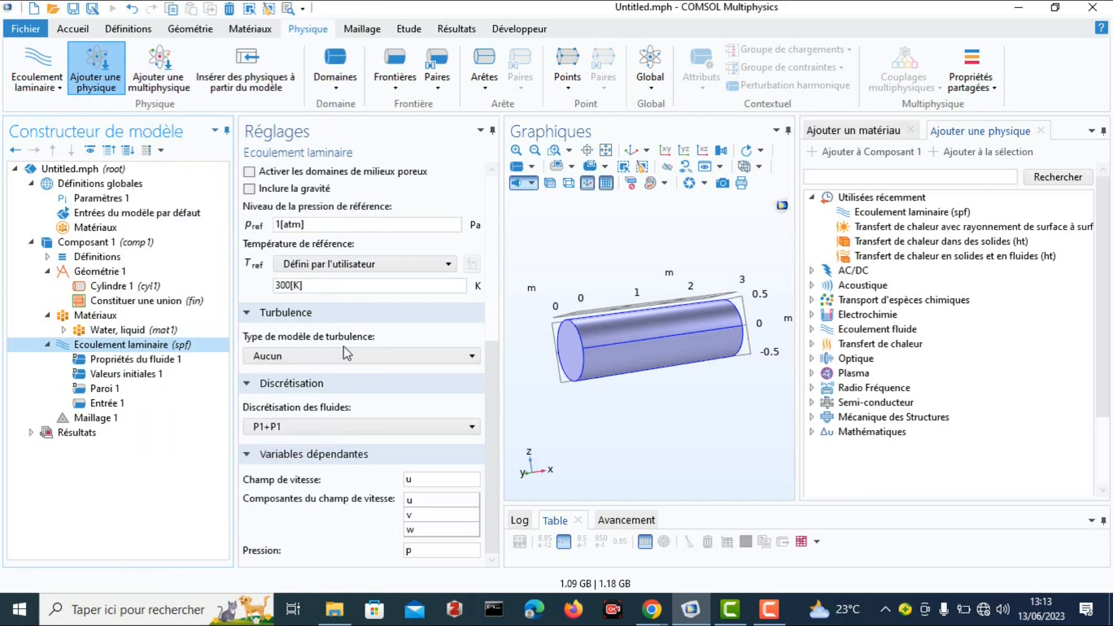
pyautogui.scroll(-1, 451, 404)
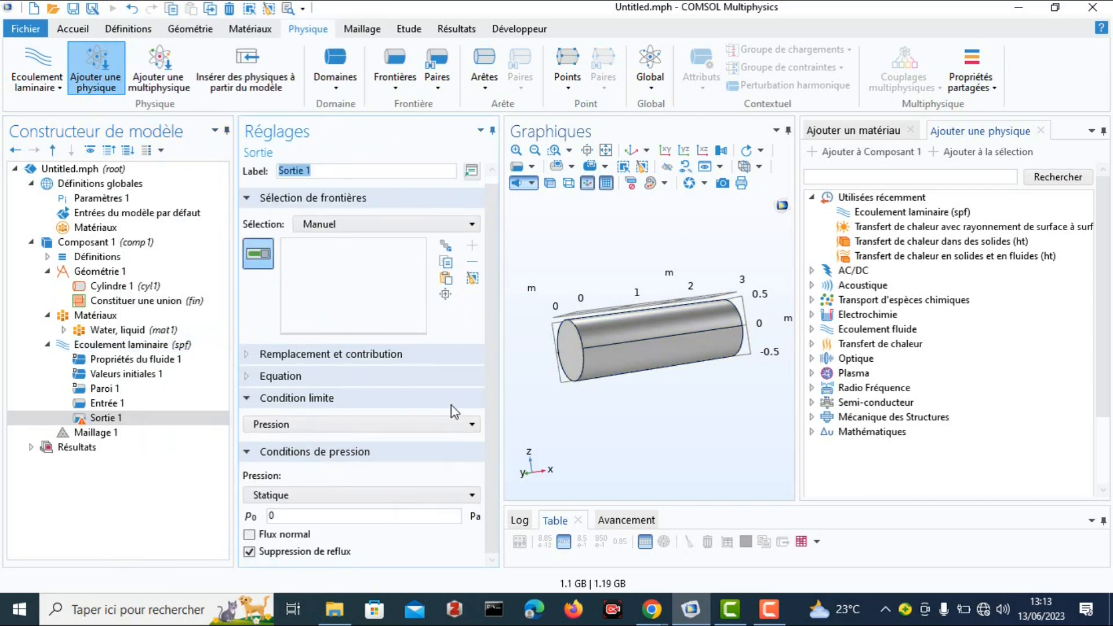
pyautogui.moveTo(688, 348); pyautogui.dragTo(756, 298)
pyautogui.click(702, 345)
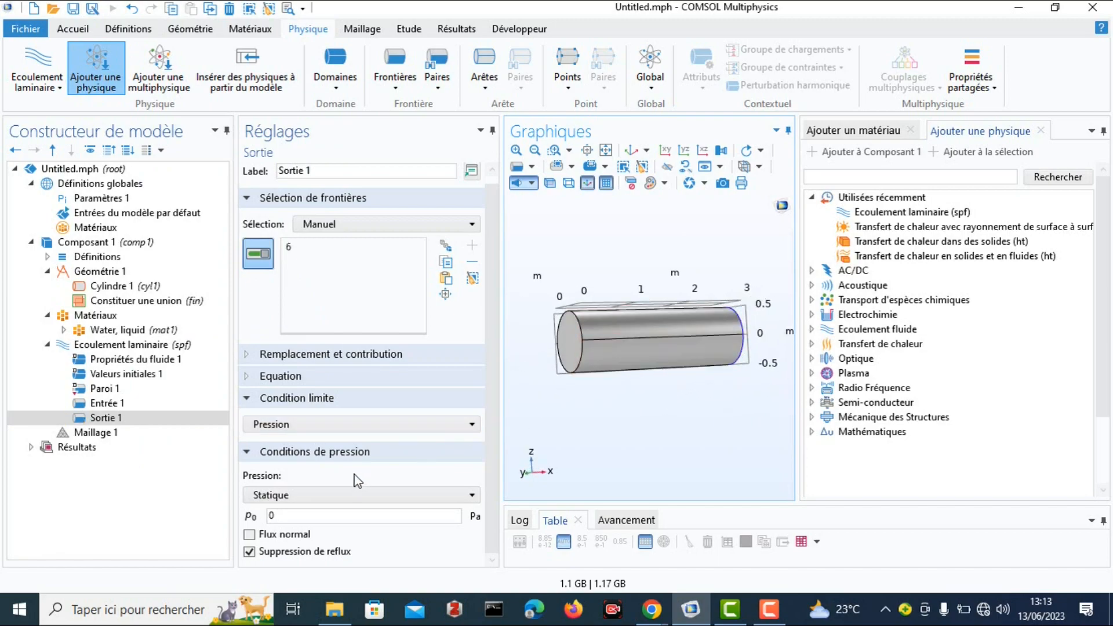
pyautogui.click(340, 516)
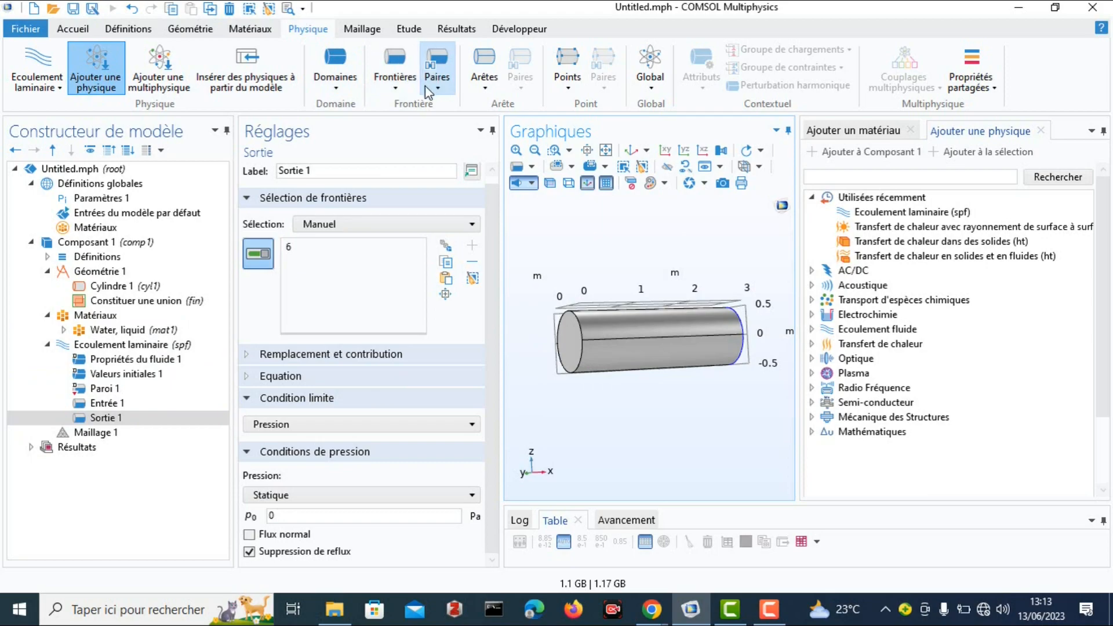
# Build the full physics-controlled mesh sequence of Maillage 1 with Normal element size and inspect the meshed cylinder.
pyautogui.click(361, 31)
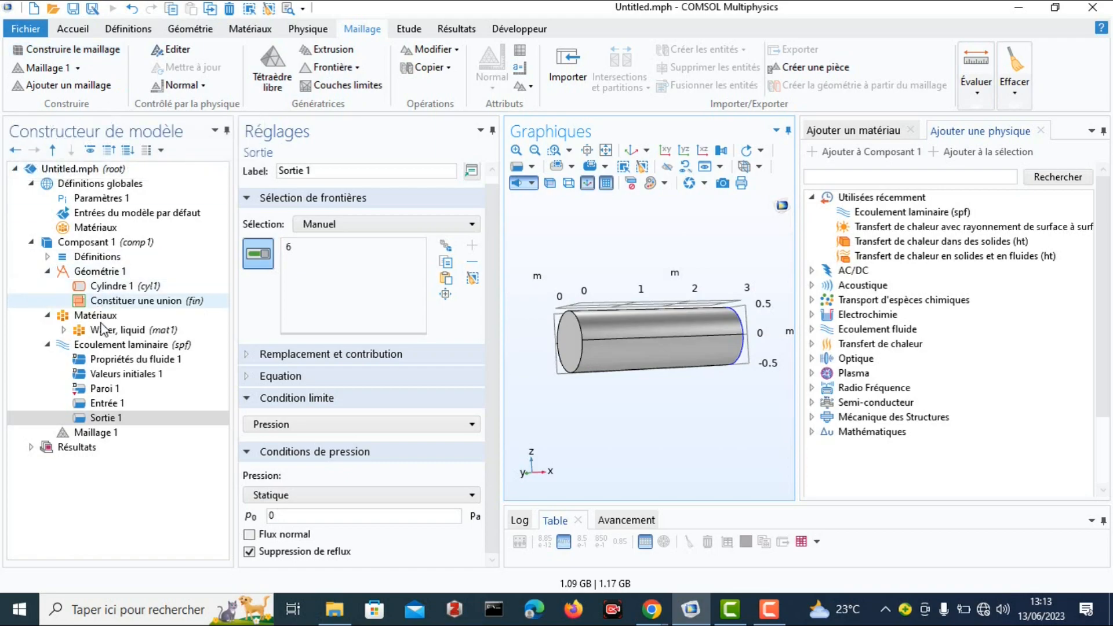
pyautogui.click(100, 433)
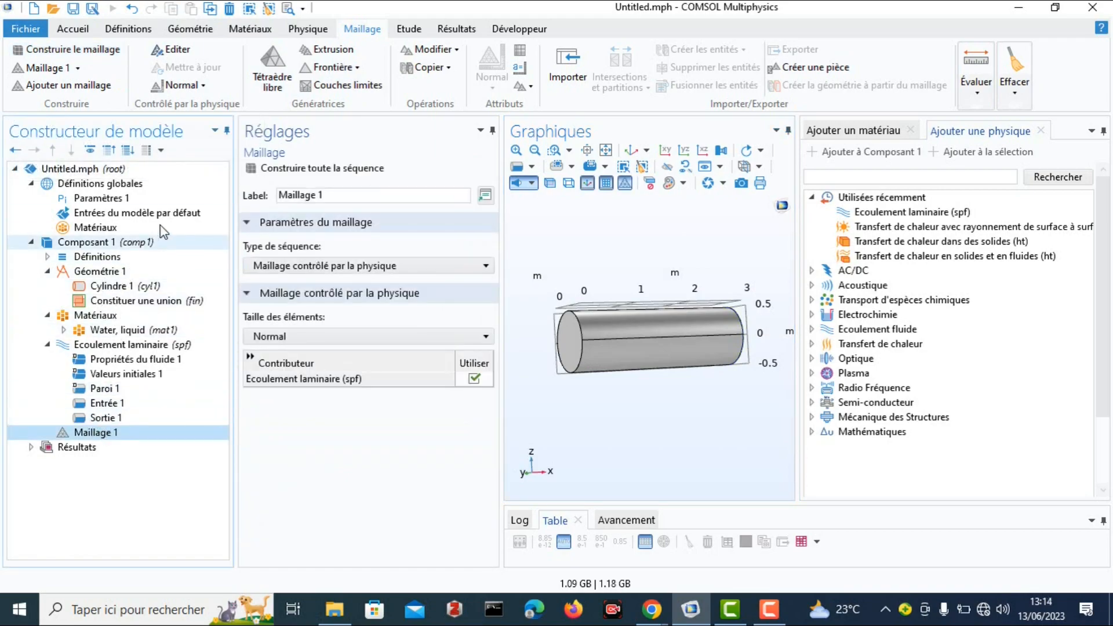
pyautogui.click(310, 169)
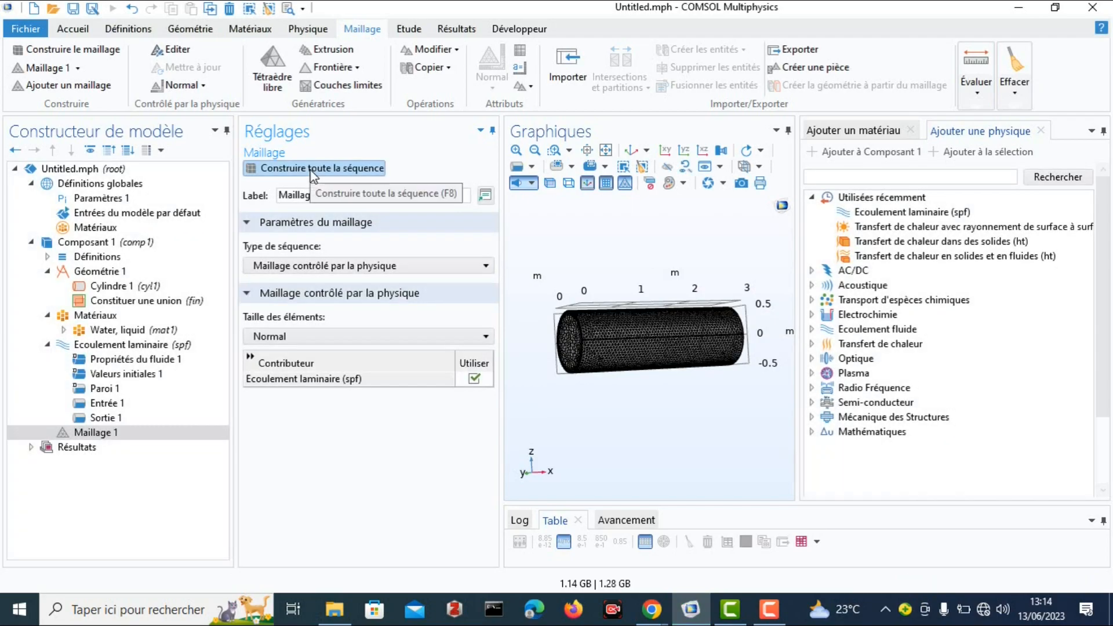
pyautogui.moveTo(705, 325); pyautogui.dragTo(586, 330)
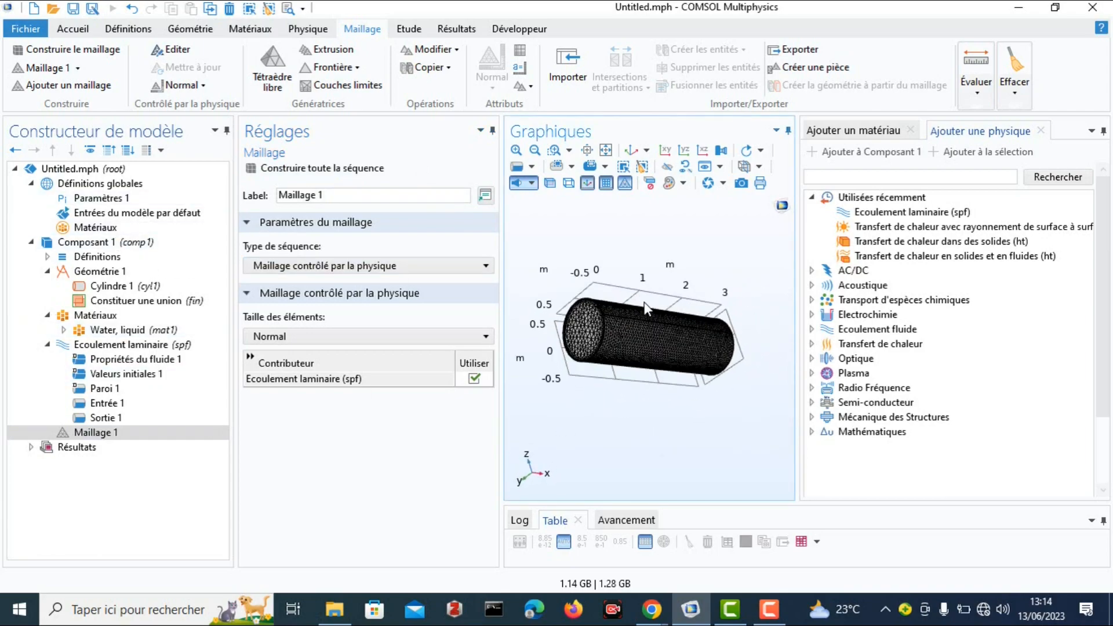
pyautogui.click(99, 433)
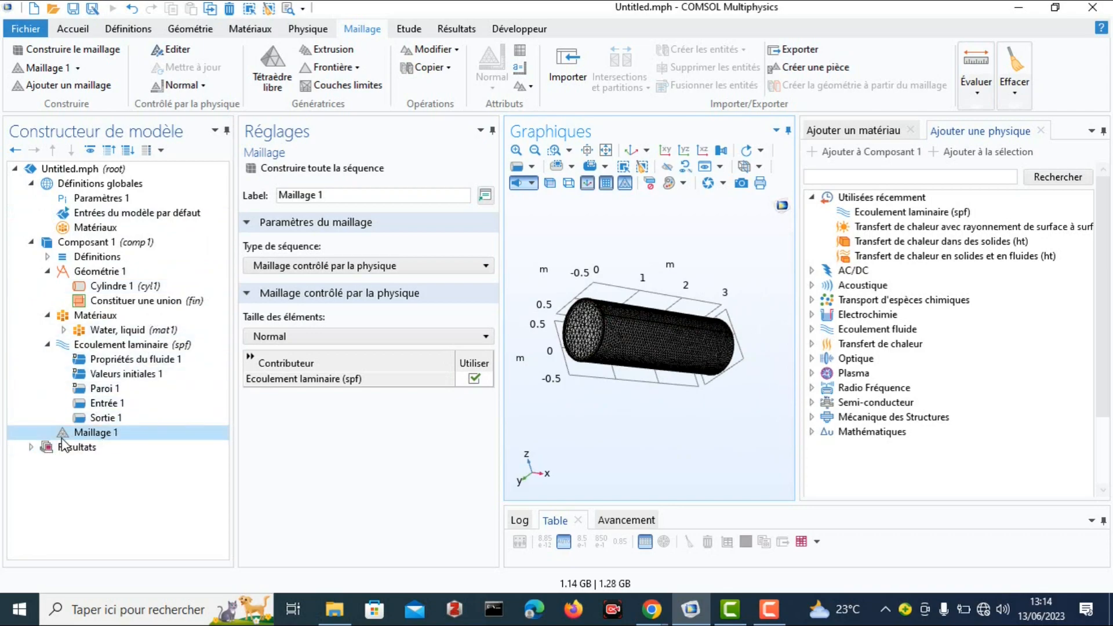
pyautogui.click(587, 330)
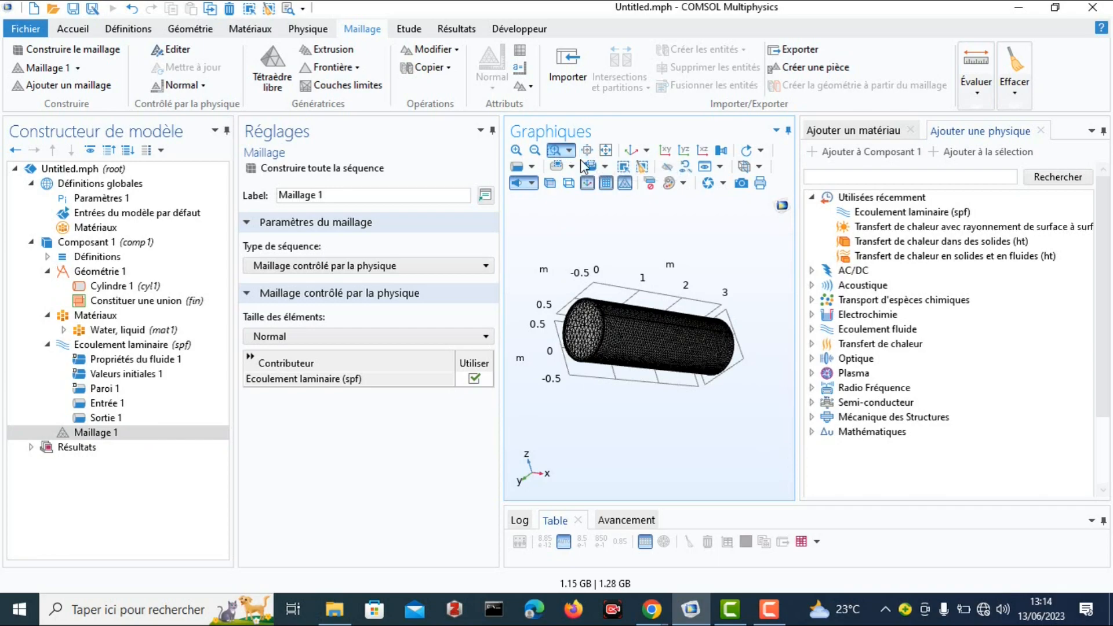
pyautogui.moveTo(559, 286); pyautogui.dragTo(657, 396)
pyautogui.moveTo(613, 347)
pyautogui.mouseDown()
pyautogui.moveTo(675, 347)
pyautogui.moveTo(609, 346)
pyautogui.mouseUp()
pyautogui.click(632, 152)
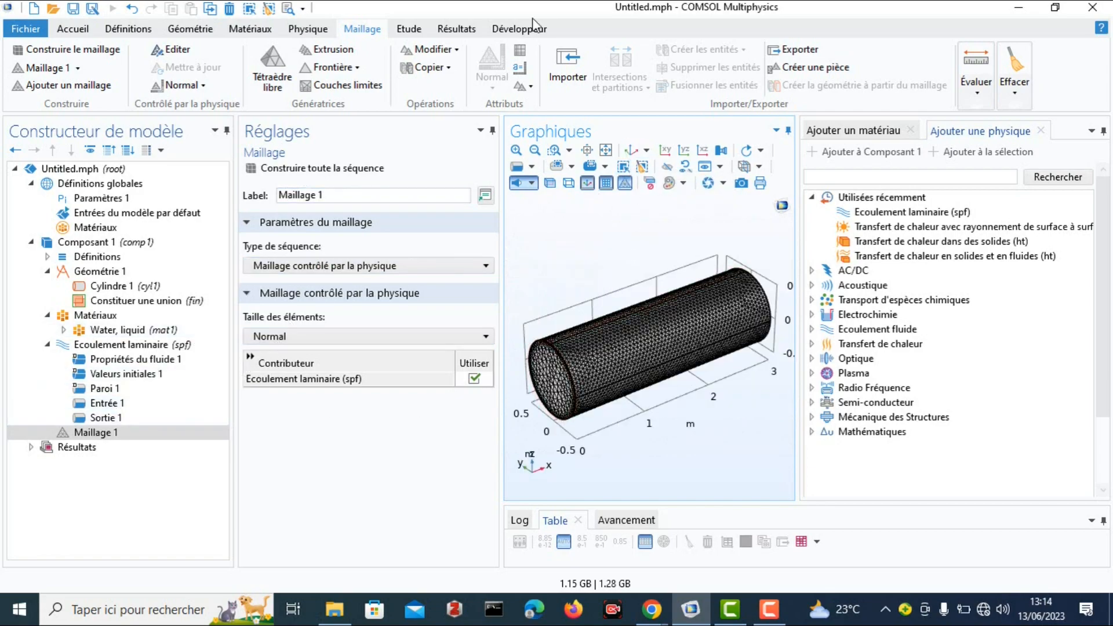
# Add a Stationnaire study to the model with the laminar flow interface included.
pyautogui.click(408, 29)
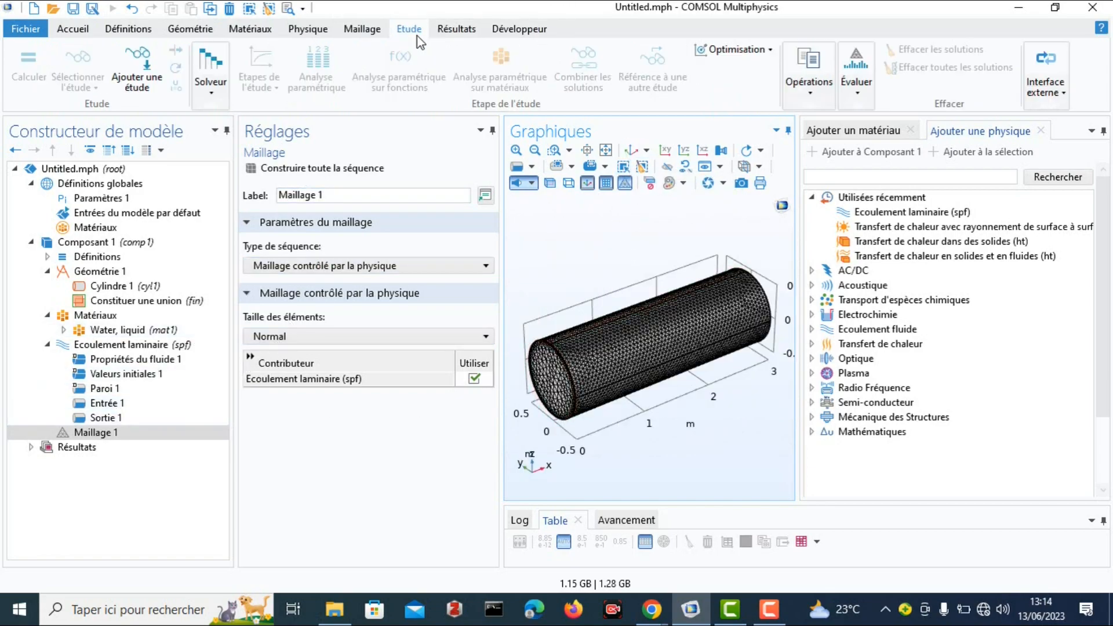
pyautogui.click(150, 78)
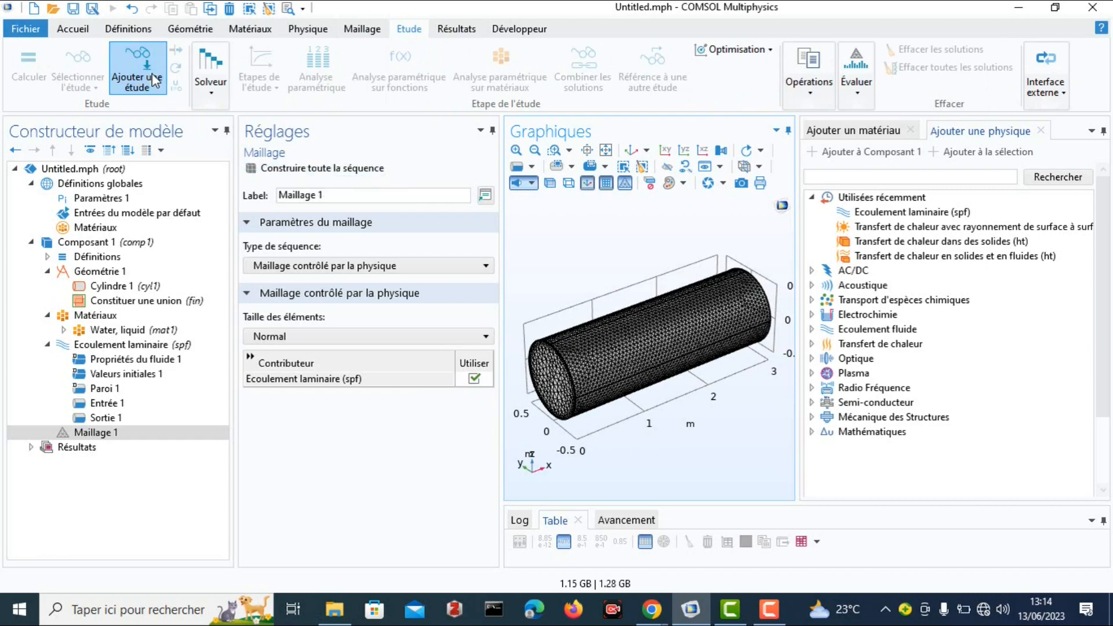
pyautogui.click(909, 209)
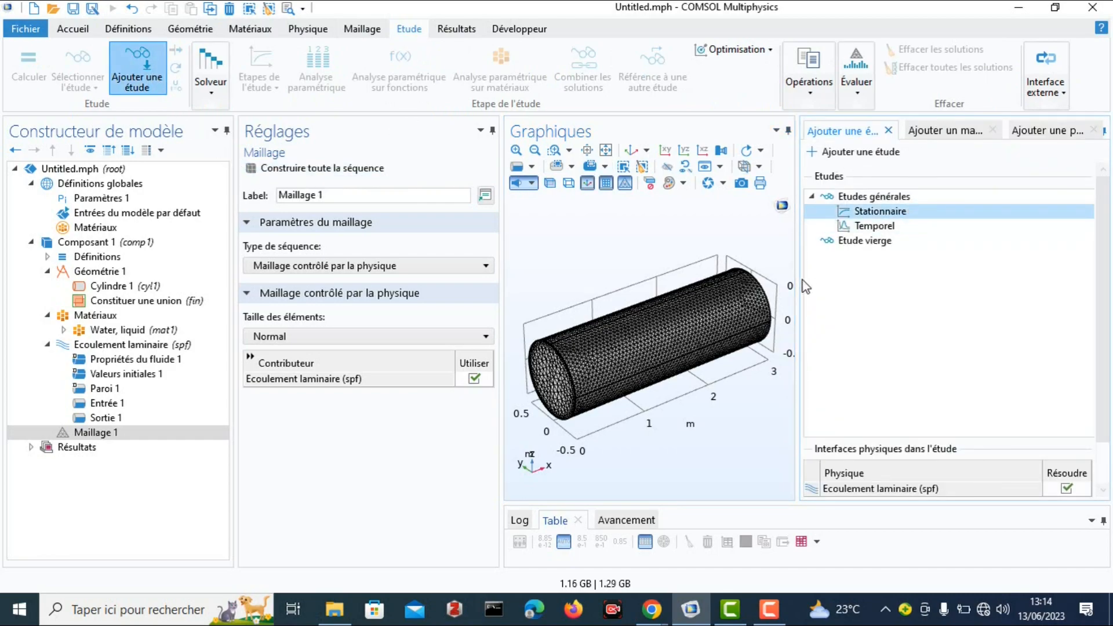
pyautogui.doubleClick(895, 212)
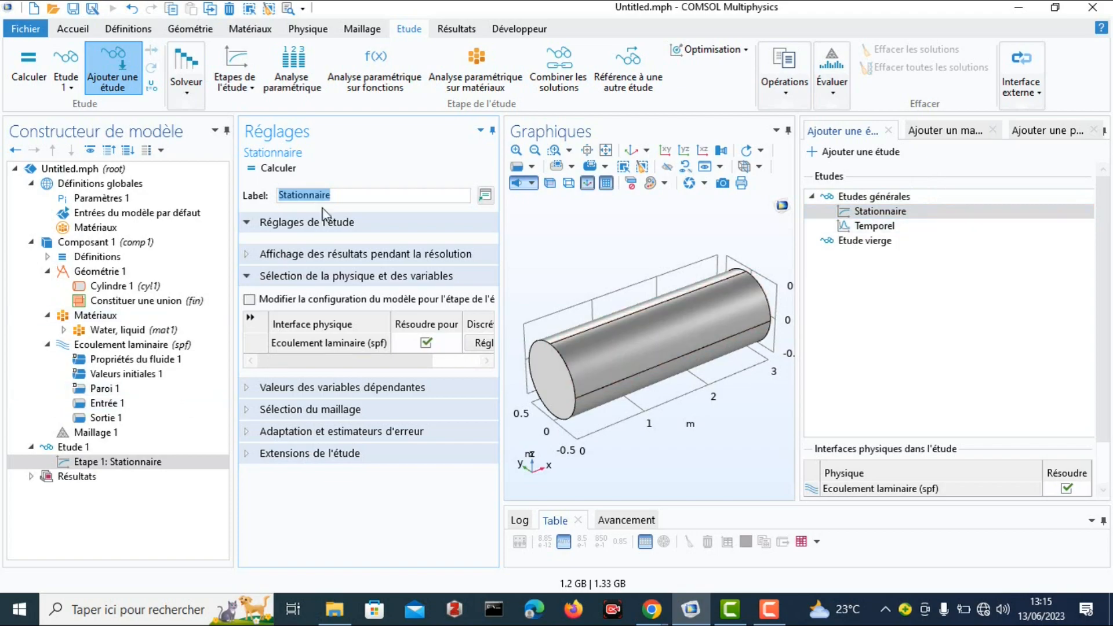
# Compute Etude 1 and check Graphique de convergence 1 and 2 while it solves.
pyautogui.click(88, 464)
pyautogui.click(81, 447)
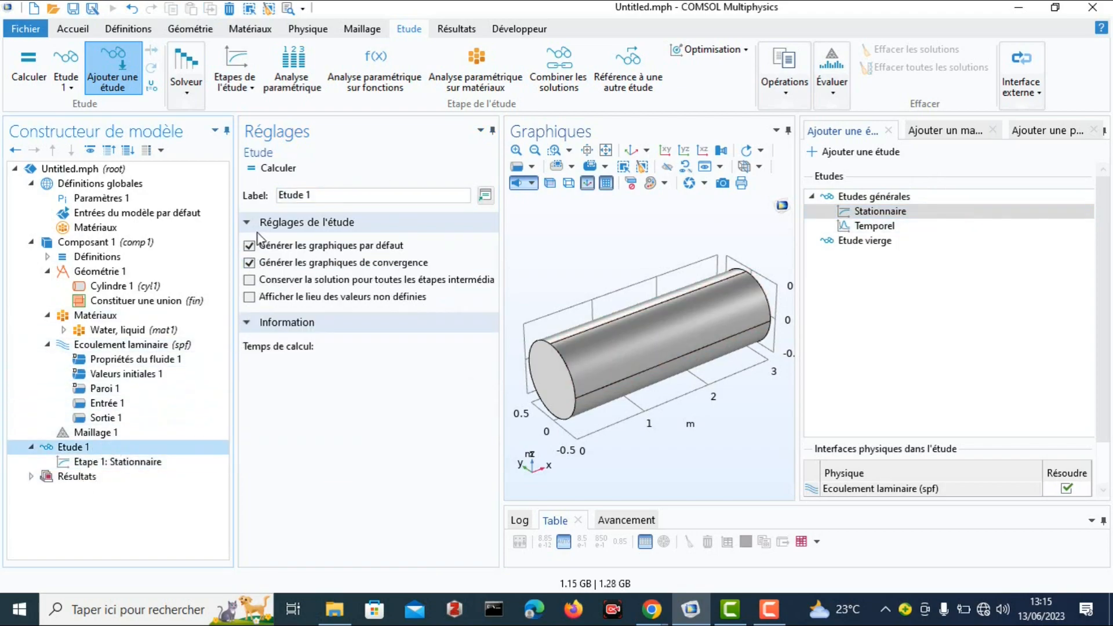
pyautogui.click(269, 169)
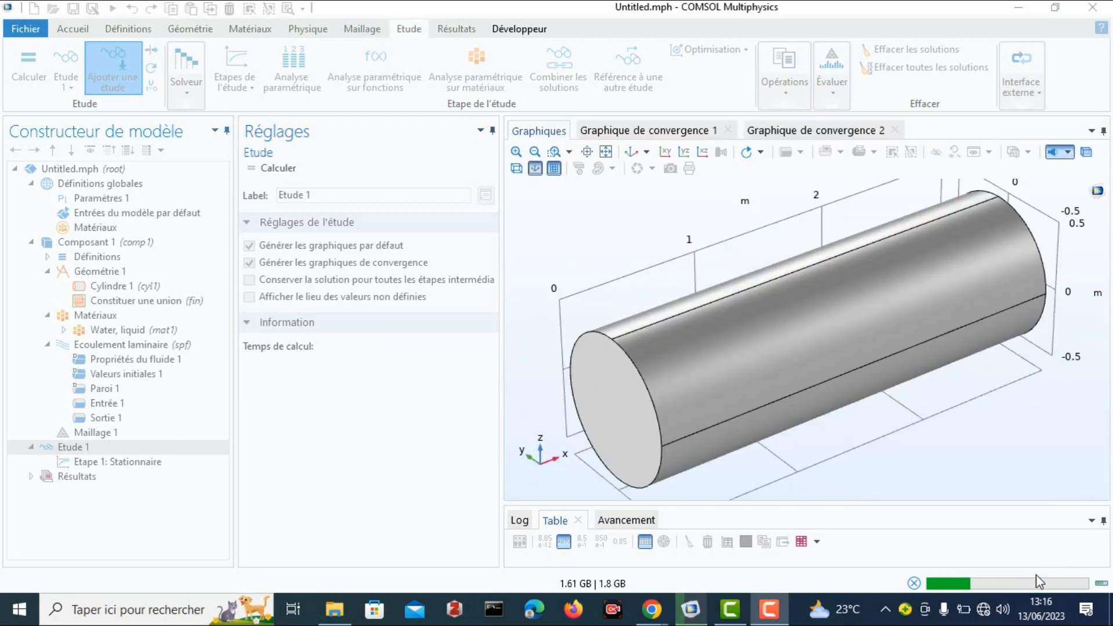
pyautogui.click(641, 131)
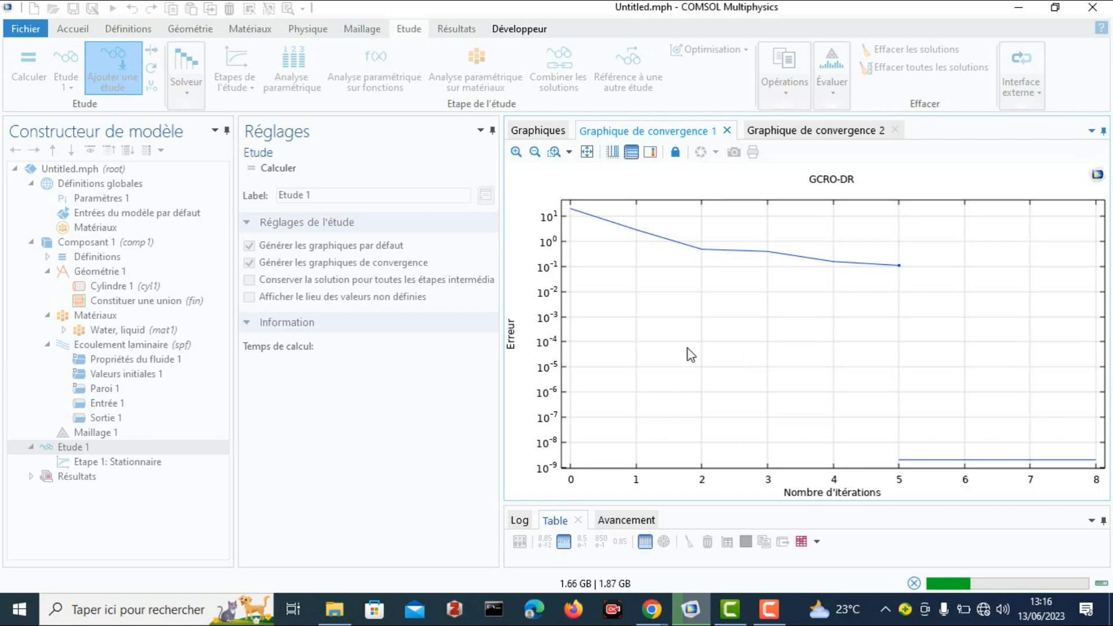
pyautogui.click(814, 128)
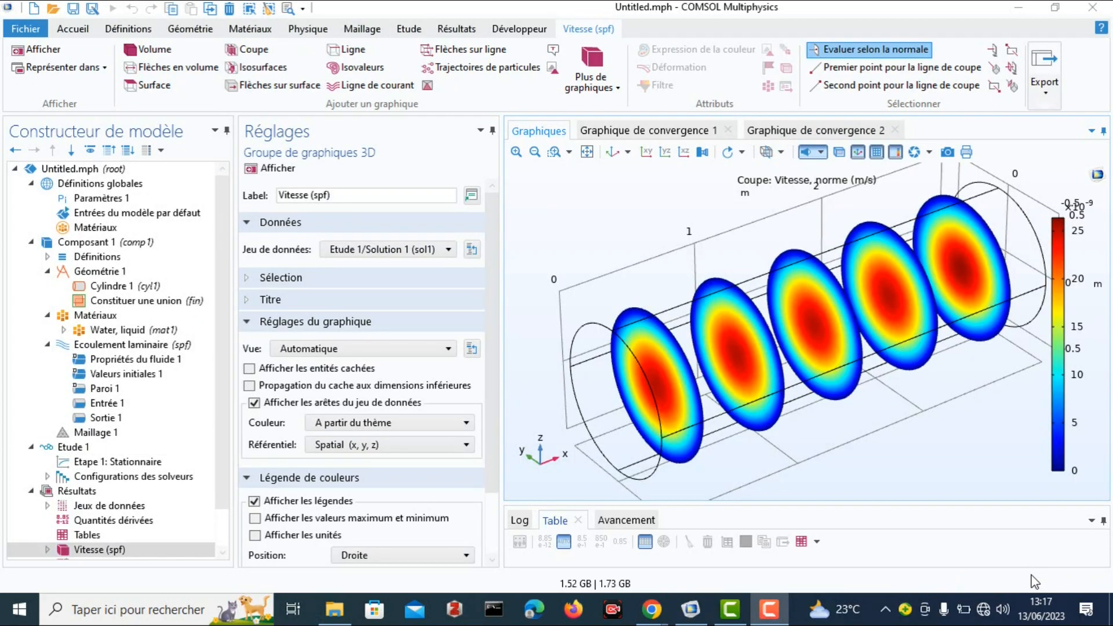
# Examine the velocity slices of the Vitesse (spf) plot from several angles.
pyautogui.moveTo(787, 335)
pyautogui.mouseDown()
pyautogui.moveTo(810, 328)
pyautogui.moveTo(788, 329)
pyautogui.mouseUp()
pyautogui.moveTo(792, 326); pyautogui.dragTo(780, 299)
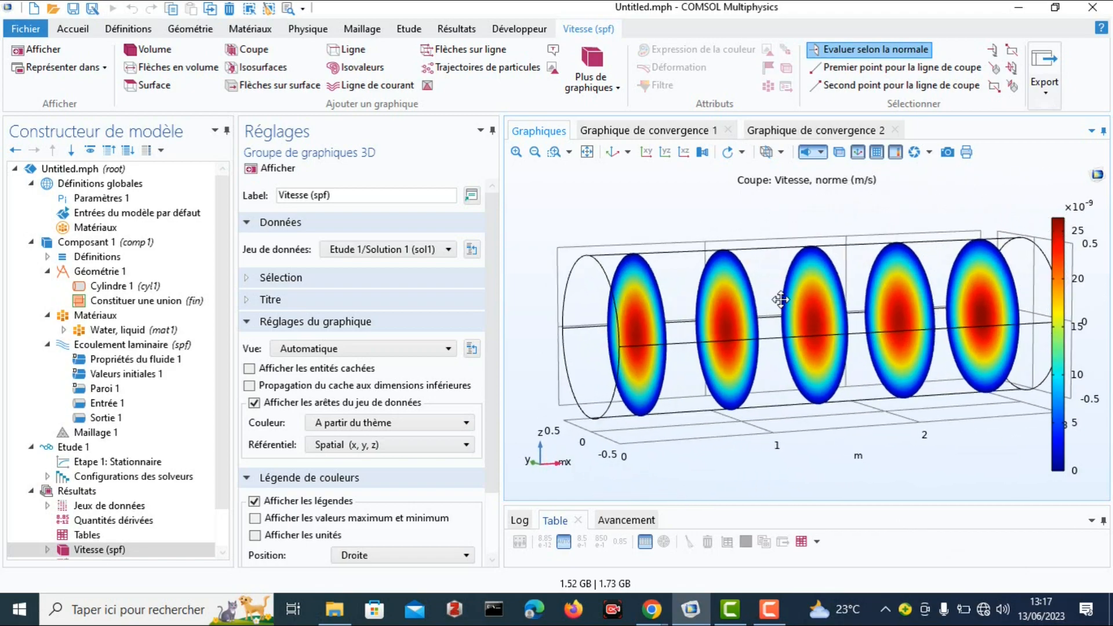
pyautogui.moveTo(735, 334); pyautogui.dragTo(762, 335)
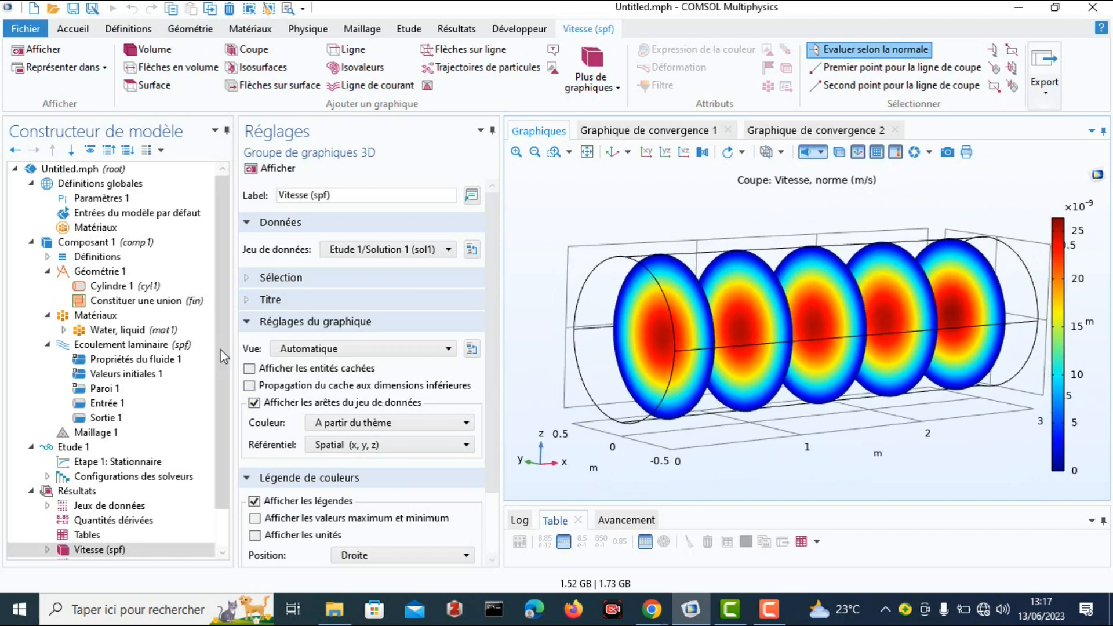
# Disable the Coupe plot under Vitesse (spf), enable it again and inspect the velocity slices.
pyautogui.scroll(-1, 231, 400)
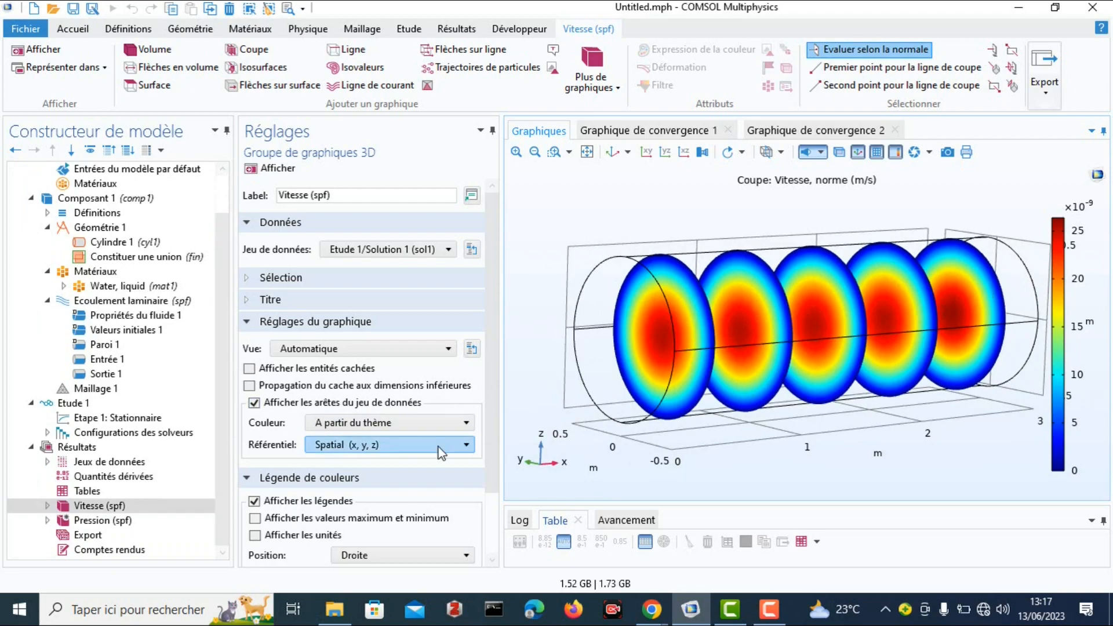
pyautogui.click(48, 506)
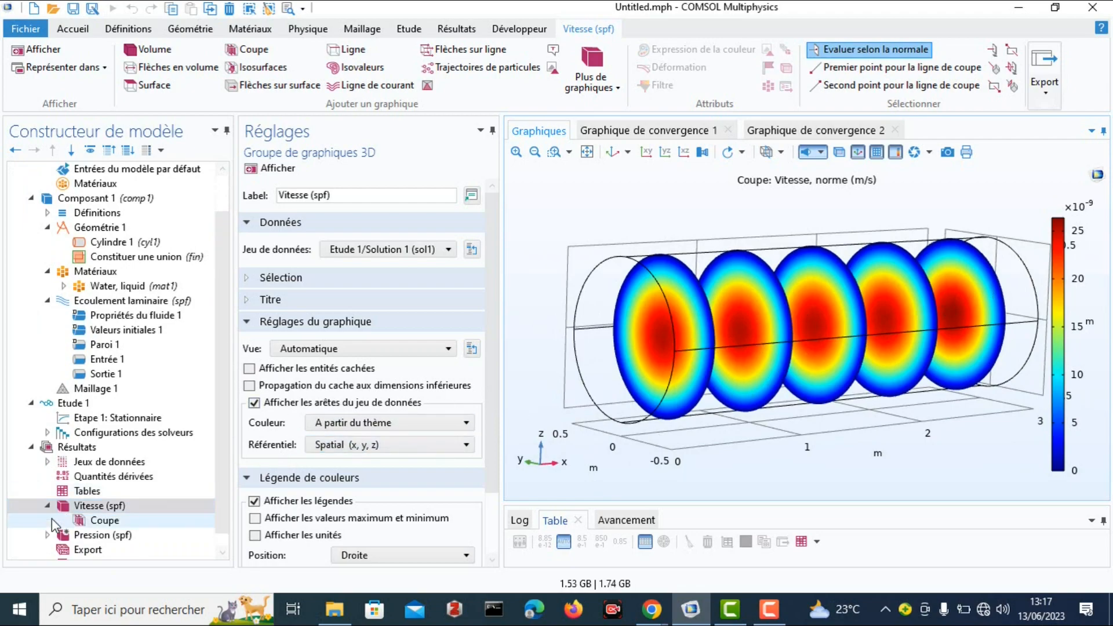
pyautogui.click(89, 522)
pyautogui.rightClick(92, 519)
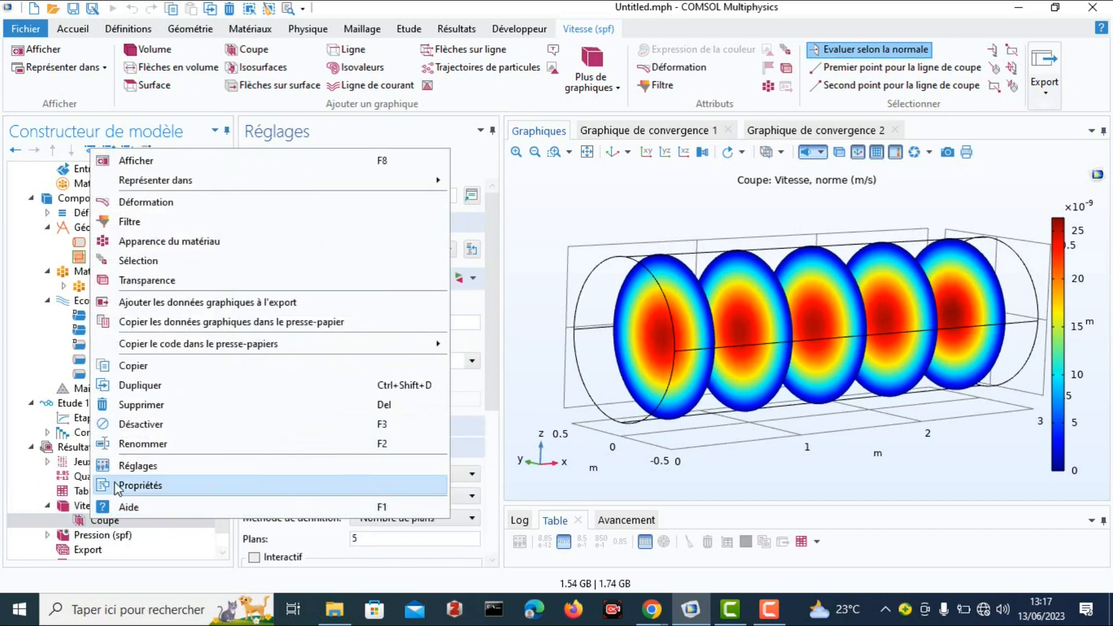
pyautogui.click(118, 423)
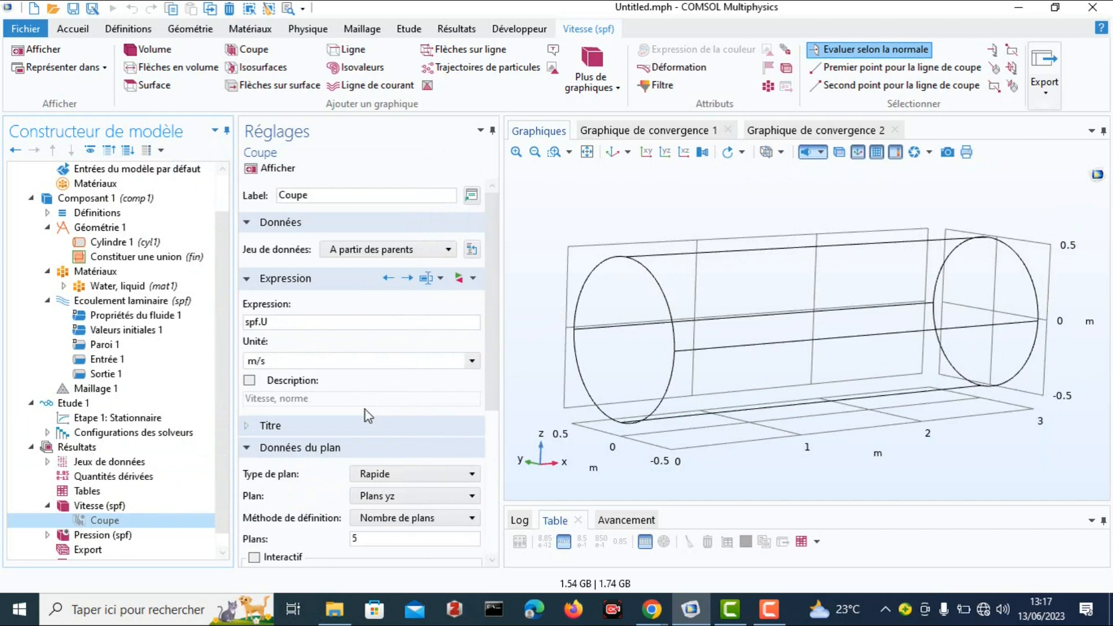
pyautogui.rightClick(83, 524)
pyautogui.click(116, 424)
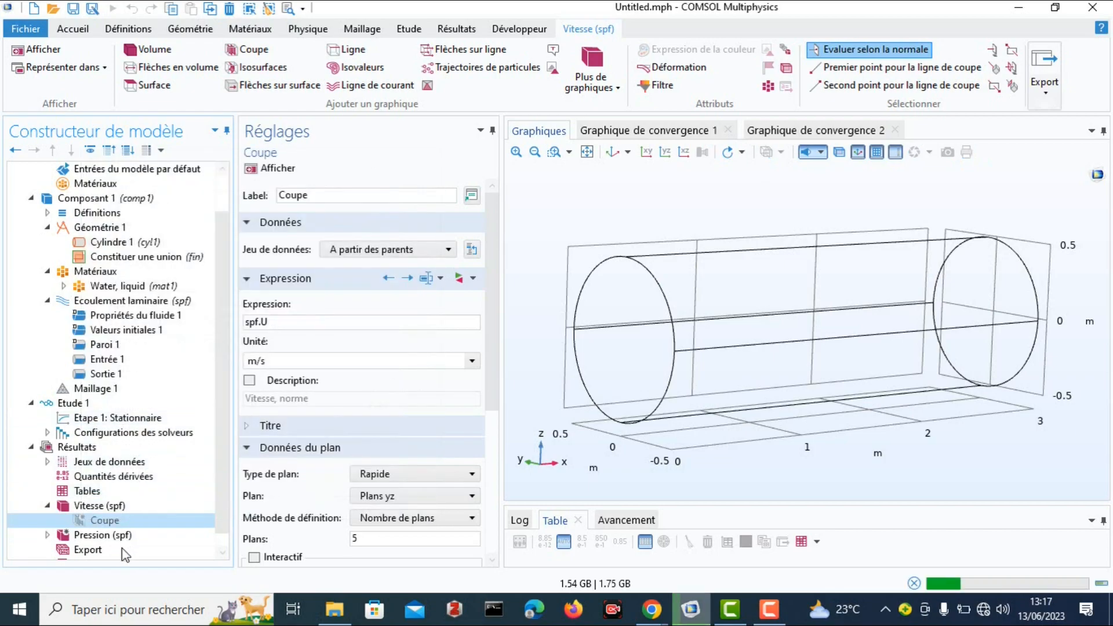
pyautogui.moveTo(797, 351)
pyautogui.mouseDown()
pyautogui.moveTo(785, 351)
pyautogui.moveTo(800, 338)
pyautogui.moveTo(823, 350)
pyautogui.moveTo(781, 360)
pyautogui.mouseUp()
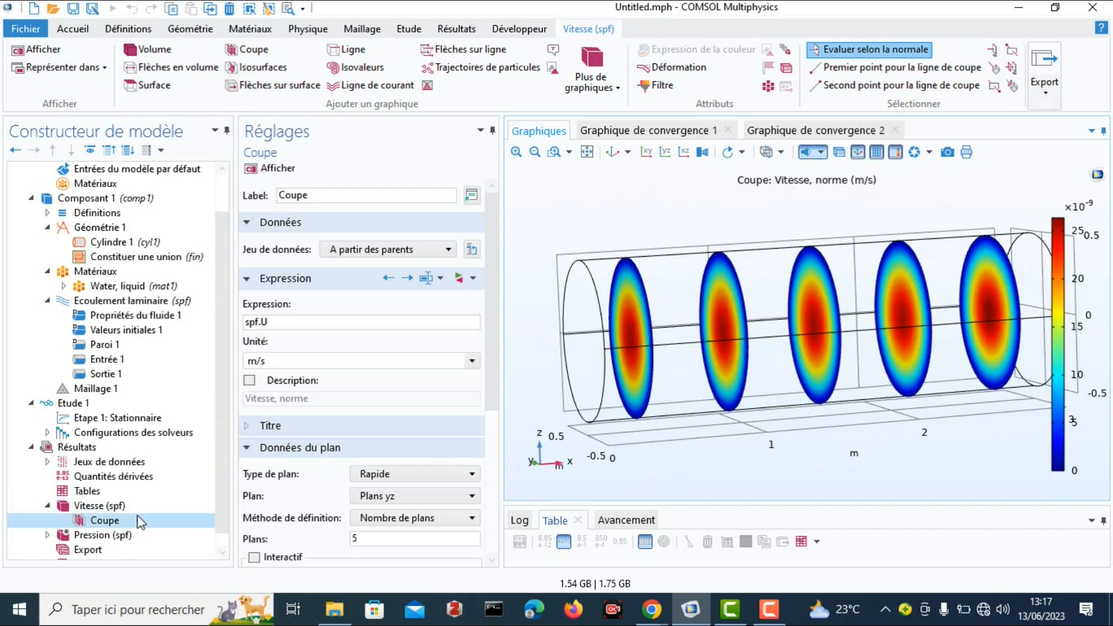
# Display the Pression (spf) plot group and examine its pressure contours and Surface settings.
pyautogui.click(79, 536)
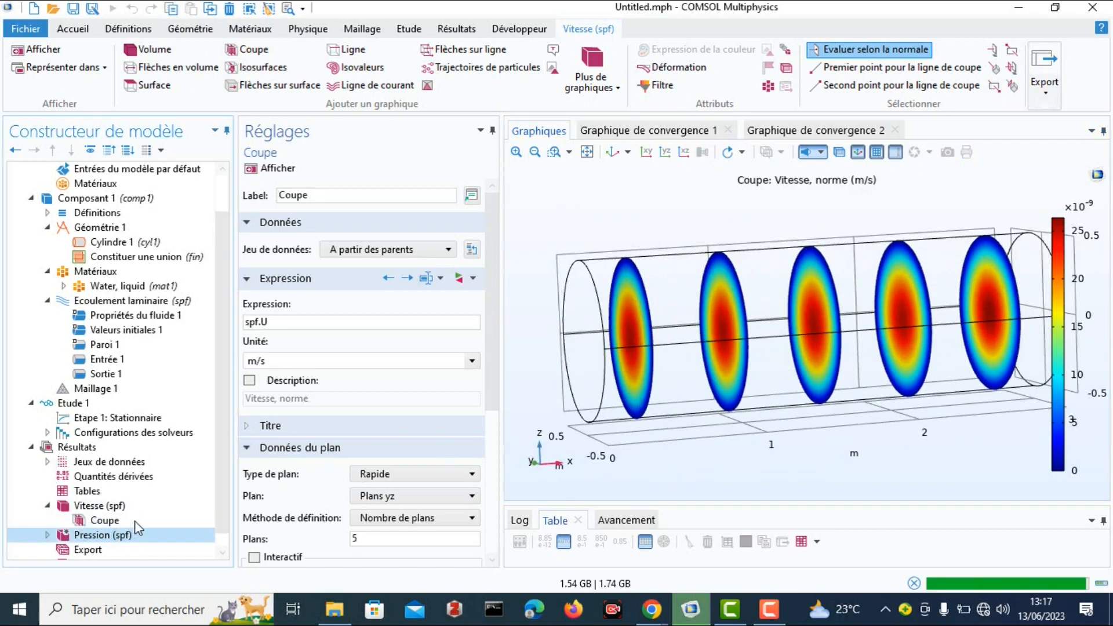
pyautogui.moveTo(711, 338); pyautogui.dragTo(788, 308)
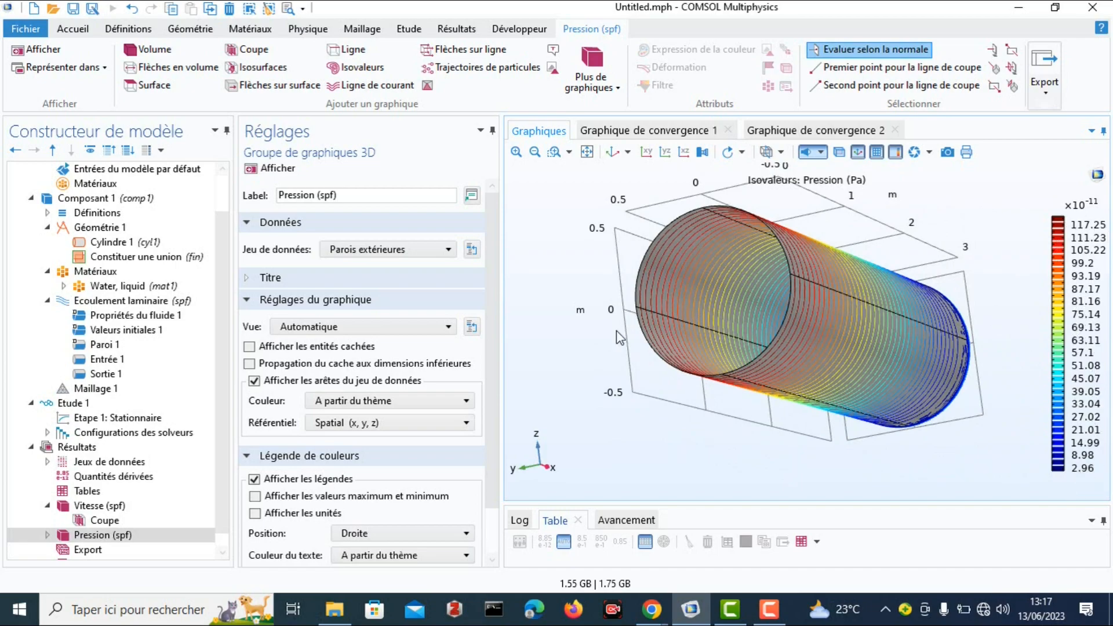
pyautogui.scroll(-1, 116, 419)
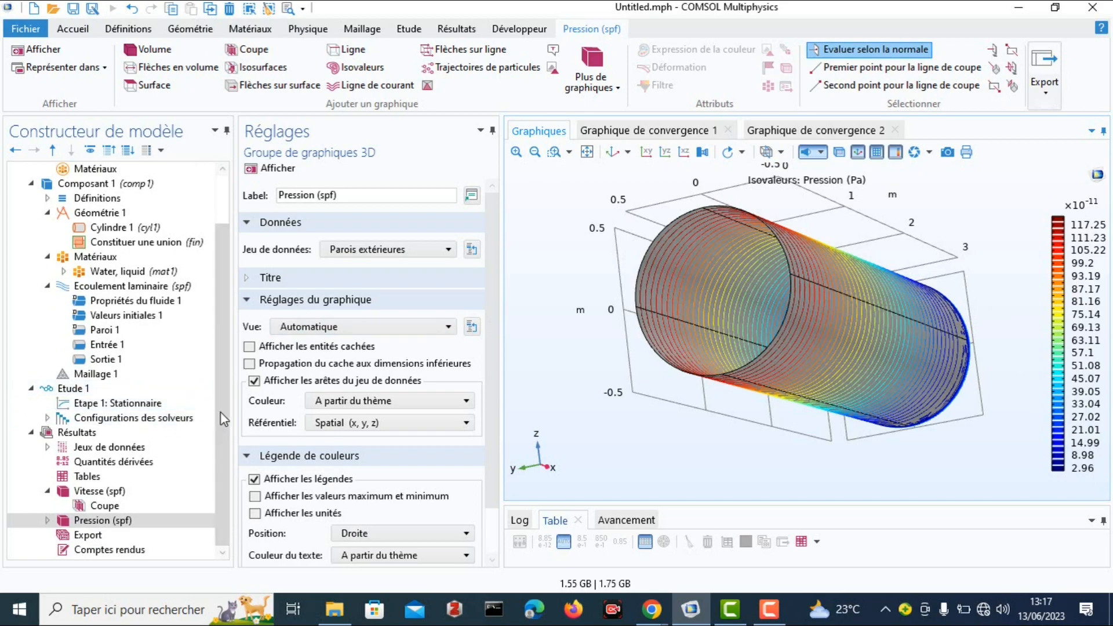
pyautogui.click(62, 521)
pyautogui.click(48, 521)
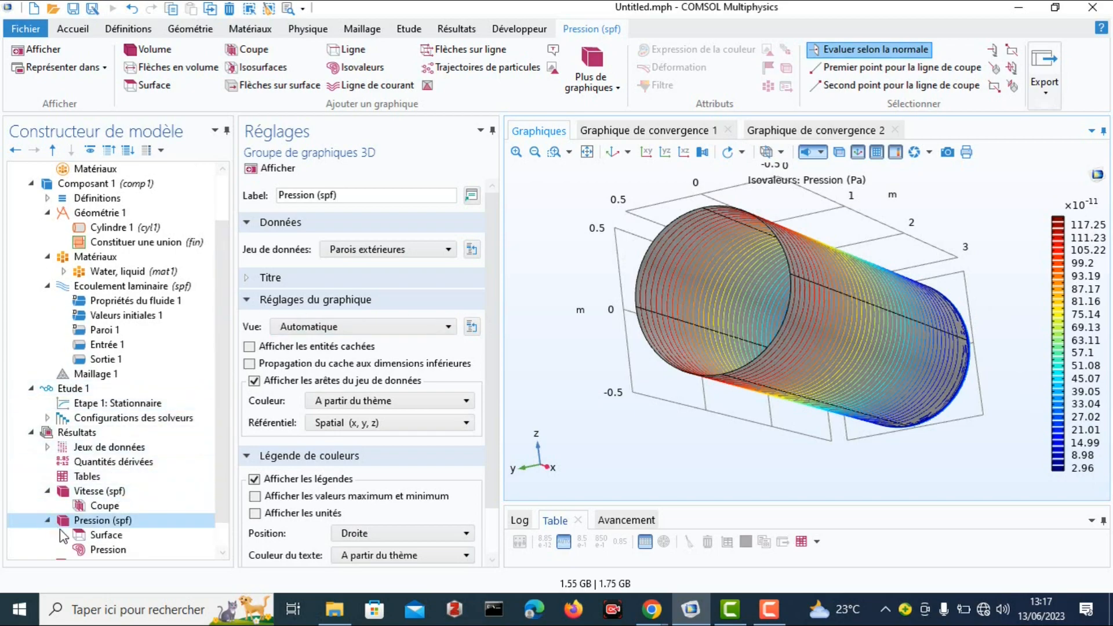
pyautogui.scroll(-2, 116, 530)
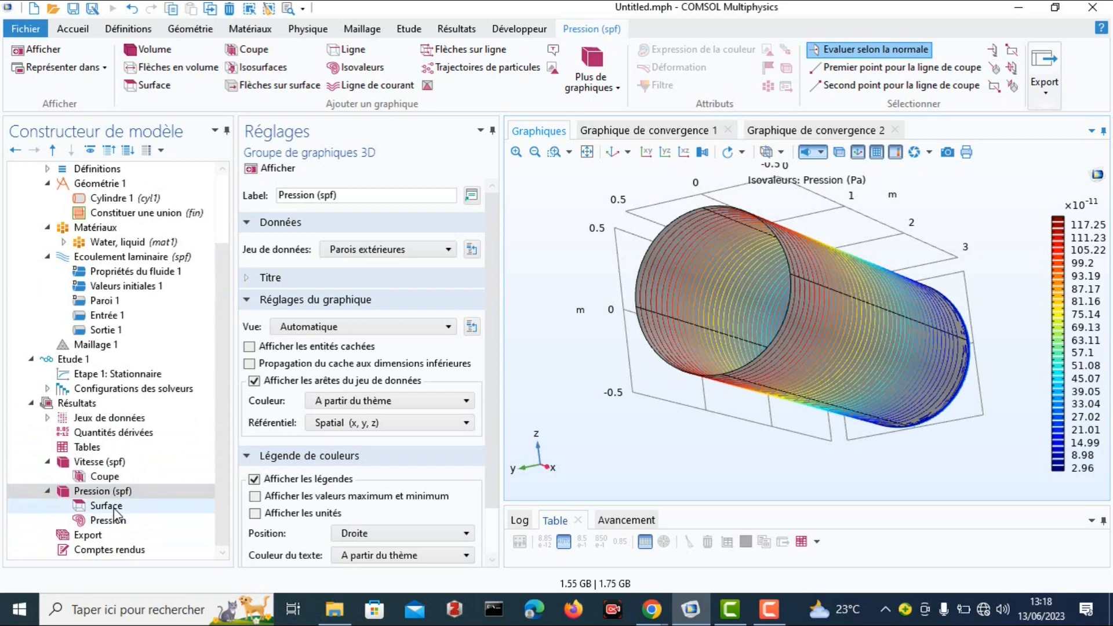
pyautogui.click(115, 508)
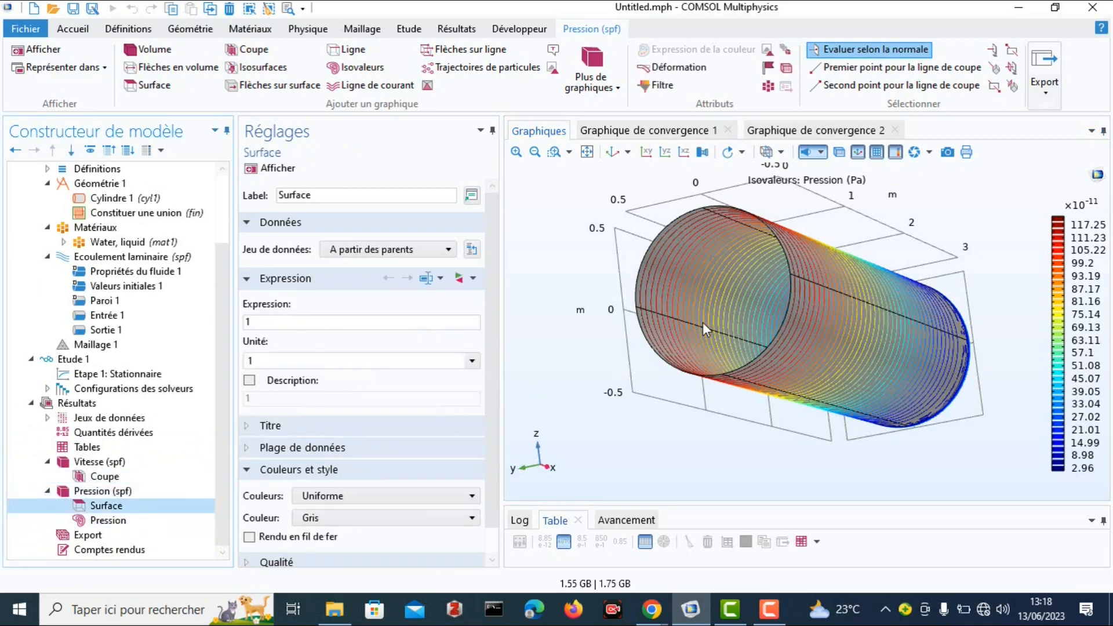
pyautogui.moveTo(784, 283); pyautogui.dragTo(732, 245)
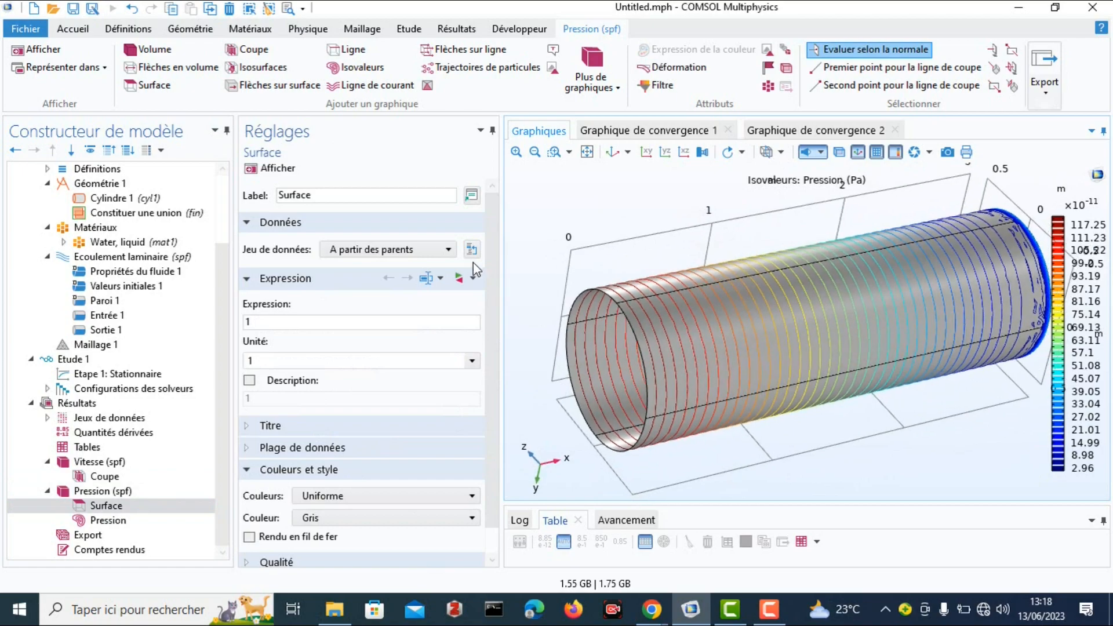
# Review Graphique de convergence 1 and 2, and examine the Pression contour plot with its settings.
pyautogui.click(654, 133)
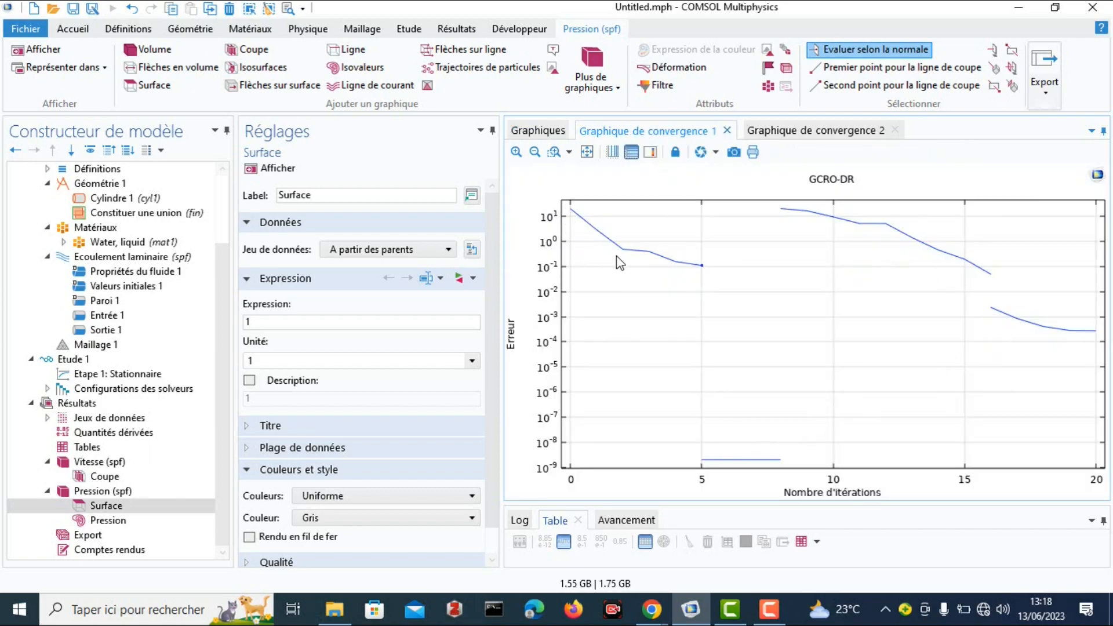
pyautogui.click(792, 134)
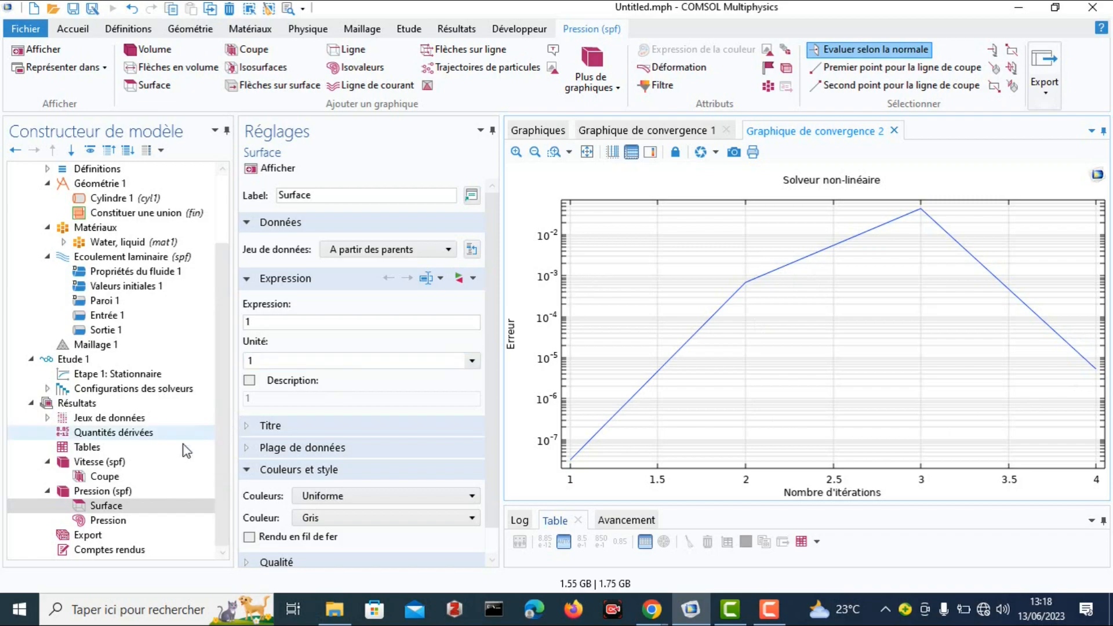
pyautogui.click(152, 519)
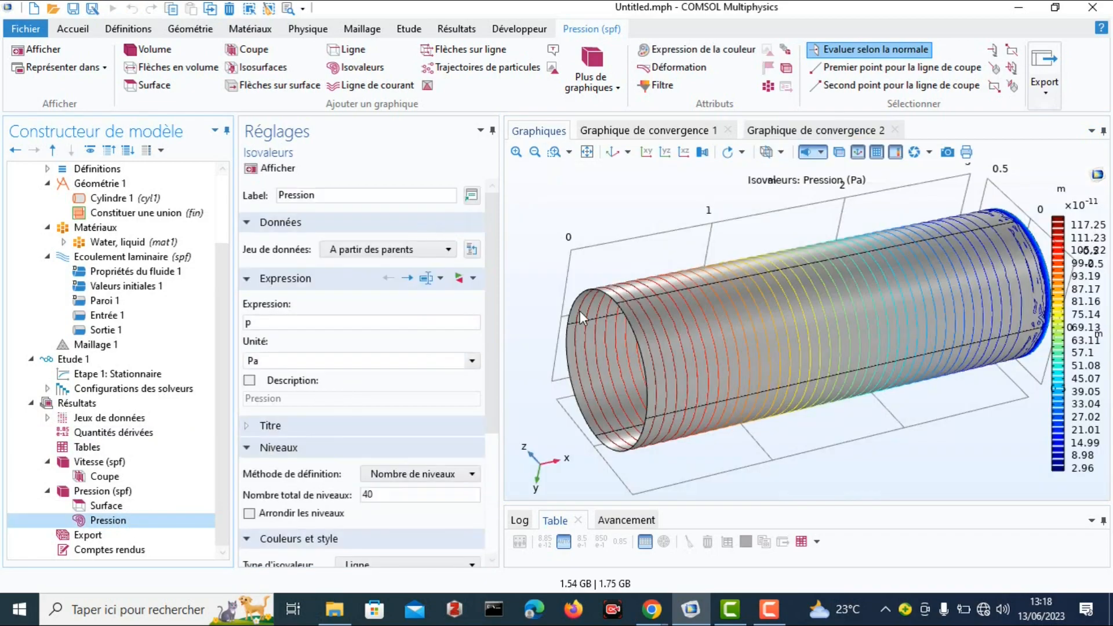
pyautogui.moveTo(739, 339); pyautogui.dragTo(712, 268)
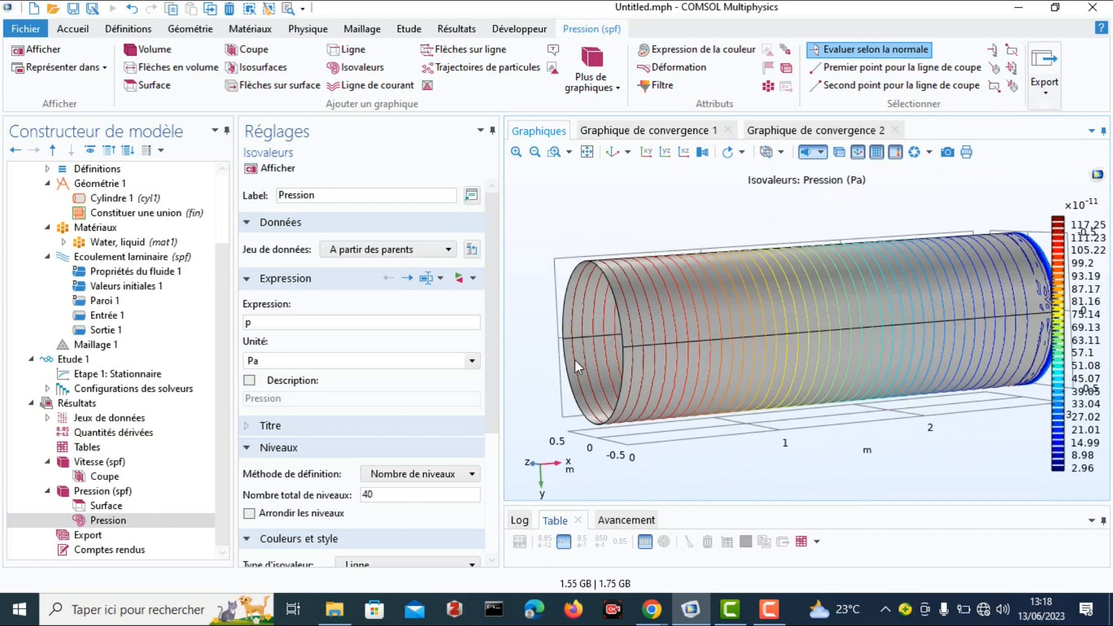
# Display the Vitesse (spf) plot group again and examine its graph and colour legend settings.
pyautogui.click(79, 497)
pyautogui.click(86, 462)
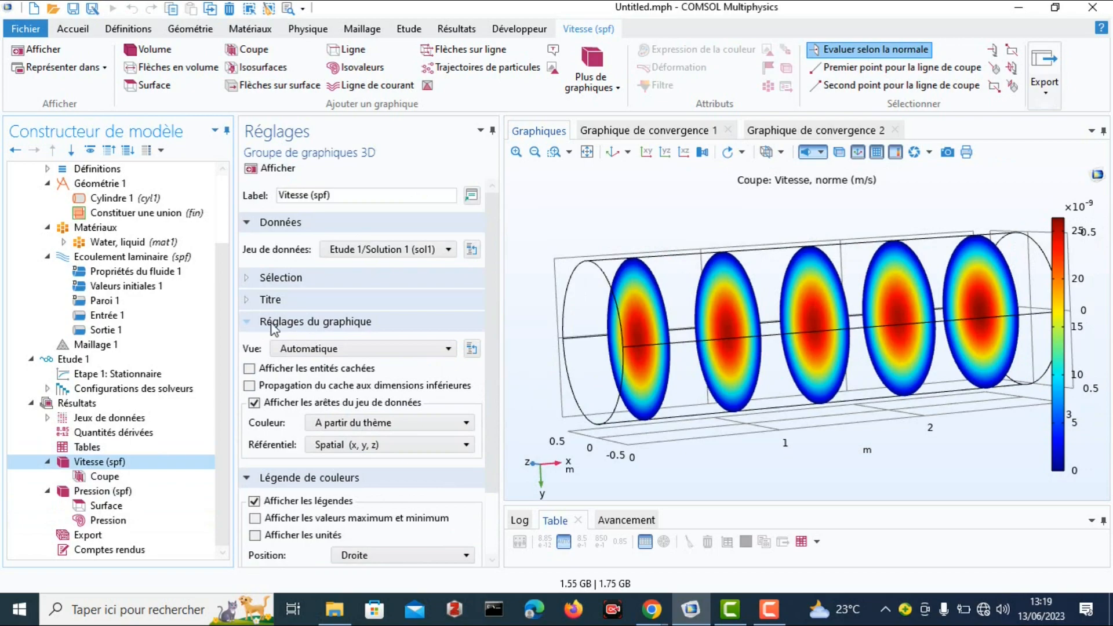
pyautogui.scroll(-2, 321, 371)
pyautogui.scroll(1, 312, 389)
pyautogui.scroll(-1, 311, 388)
pyautogui.scroll(1, 371, 476)
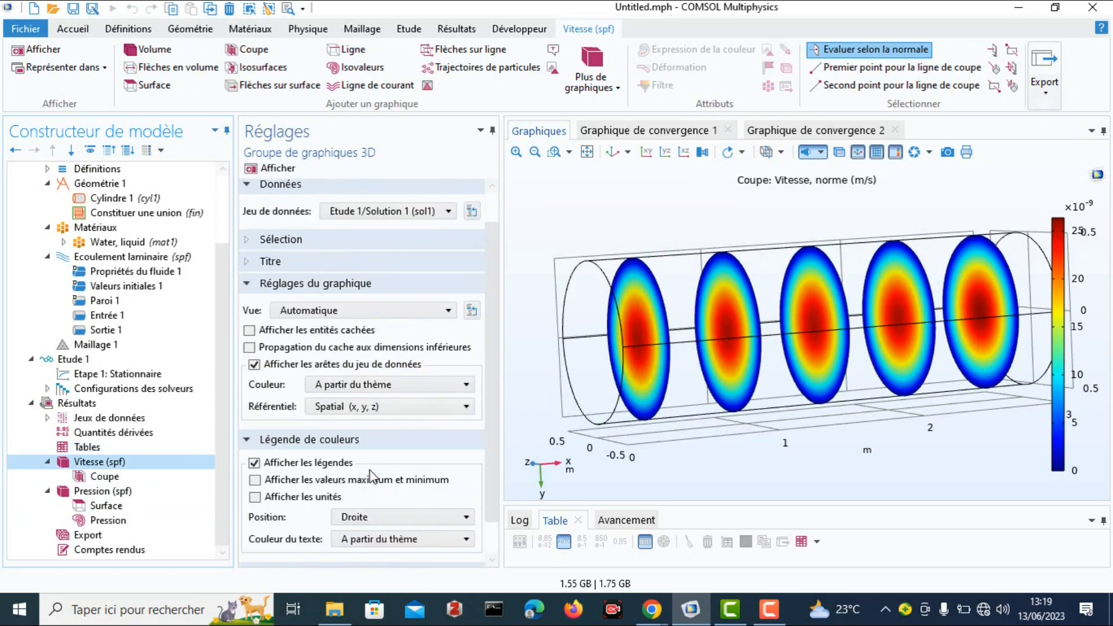
pyautogui.scroll(-1, 353, 455)
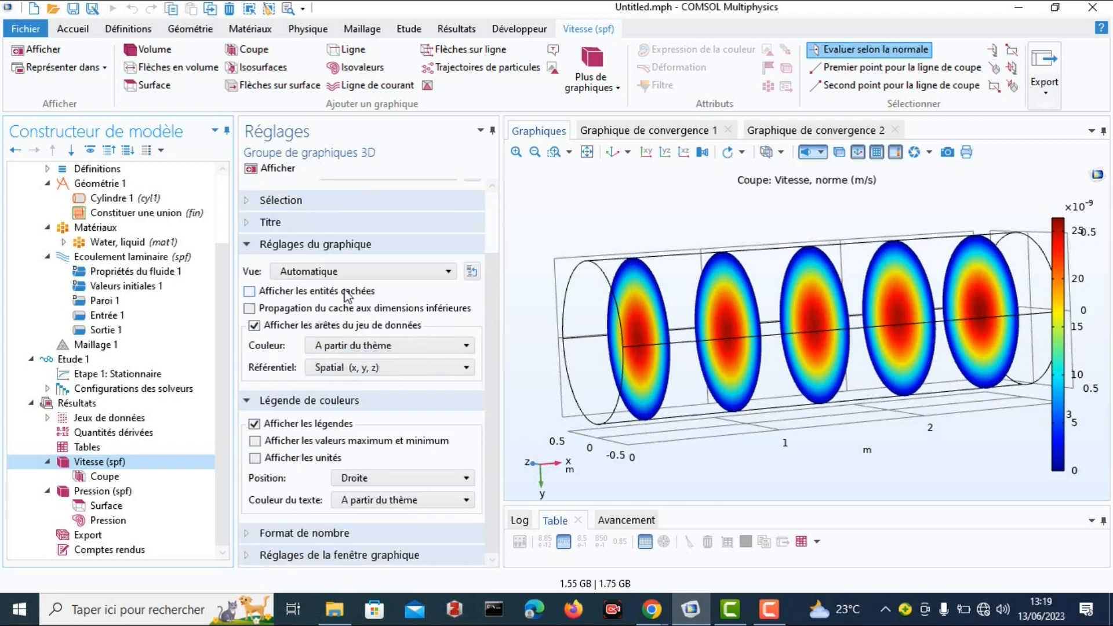
pyautogui.scroll(2, 380, 431)
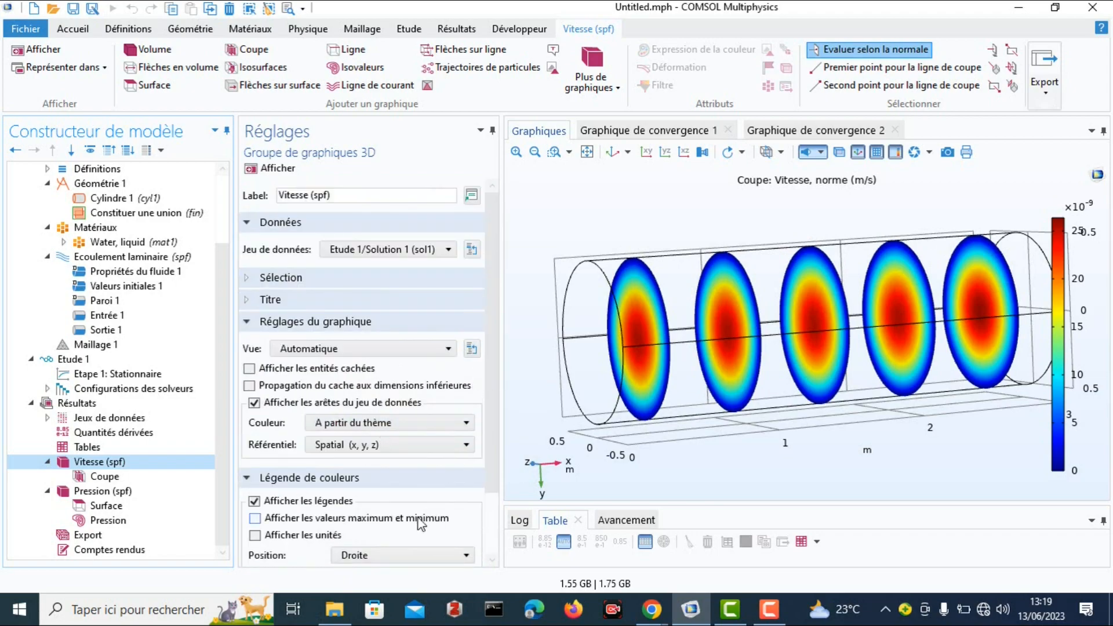
pyautogui.scroll(-2, 426, 514)
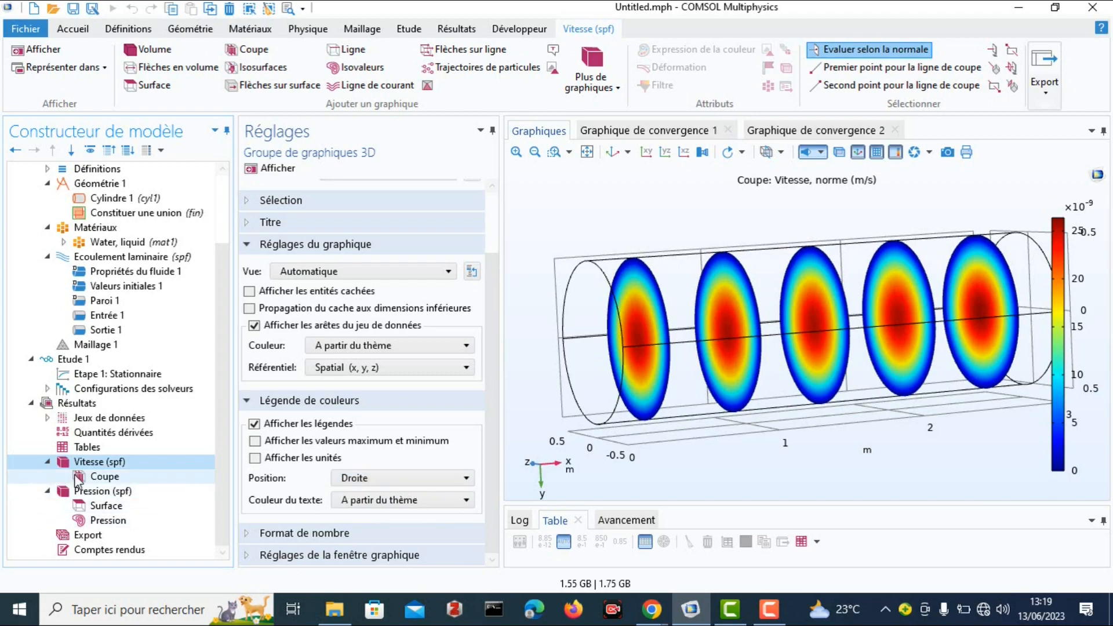
# Set the Coupe velocity plot to 1 yz plane, redraw it and examine the circular cross-section end-on.
pyautogui.click(95, 477)
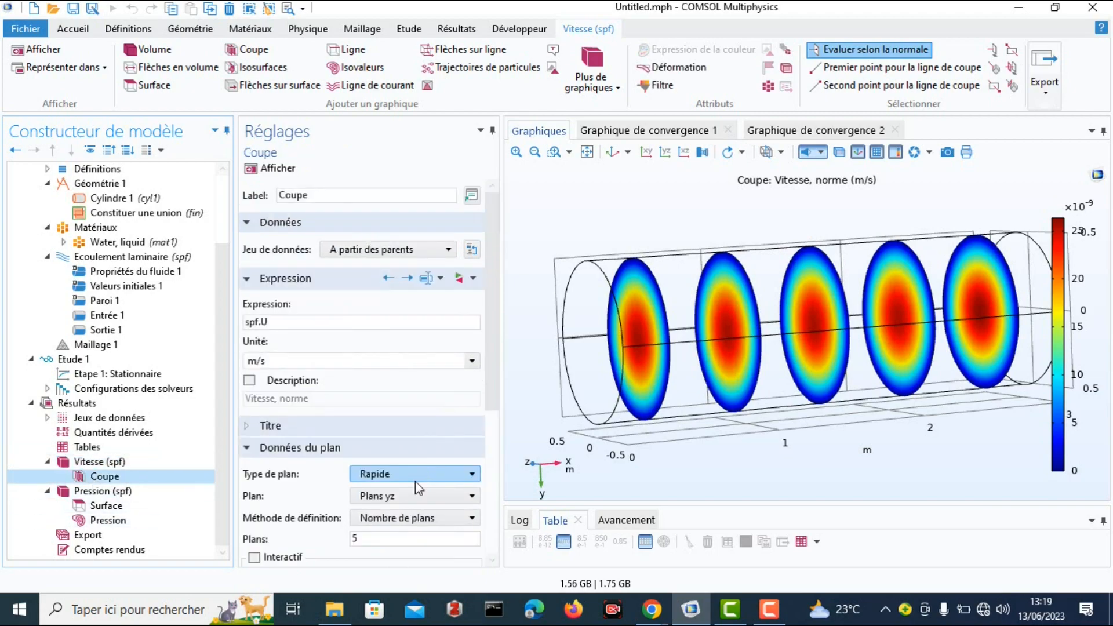
pyautogui.scroll(-3, 405, 492)
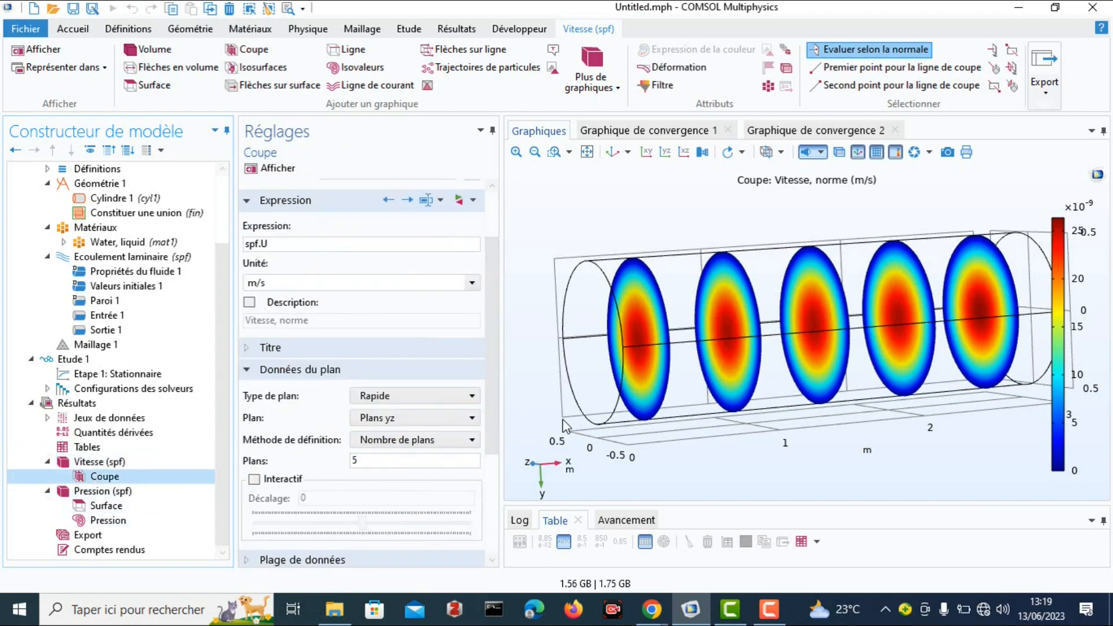
pyautogui.click(370, 461)
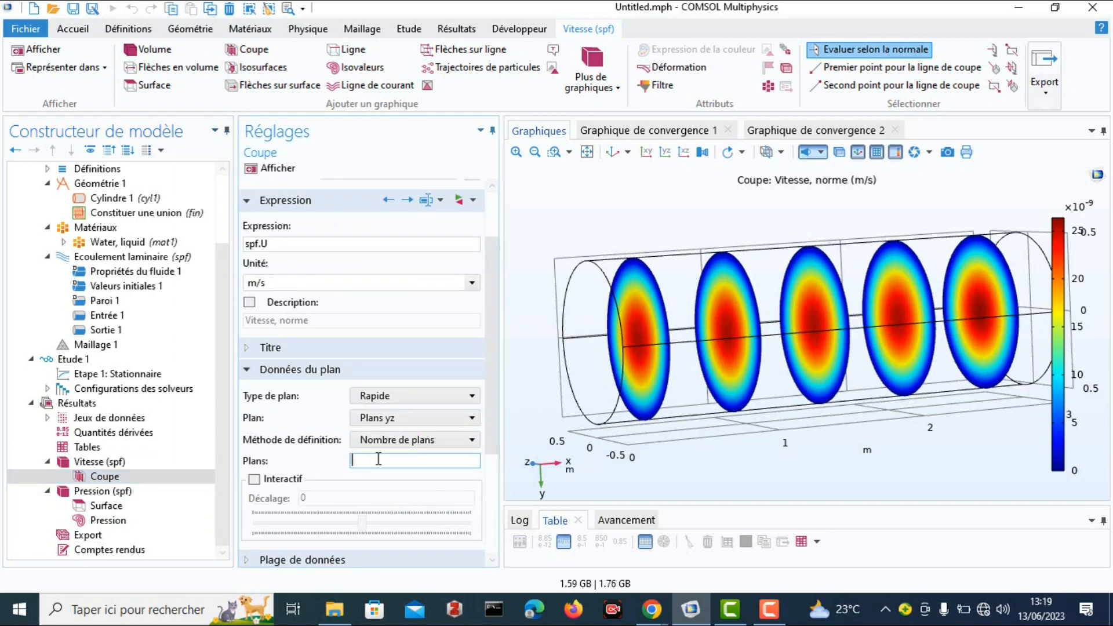
pyautogui.write('1')
pyautogui.click(262, 167)
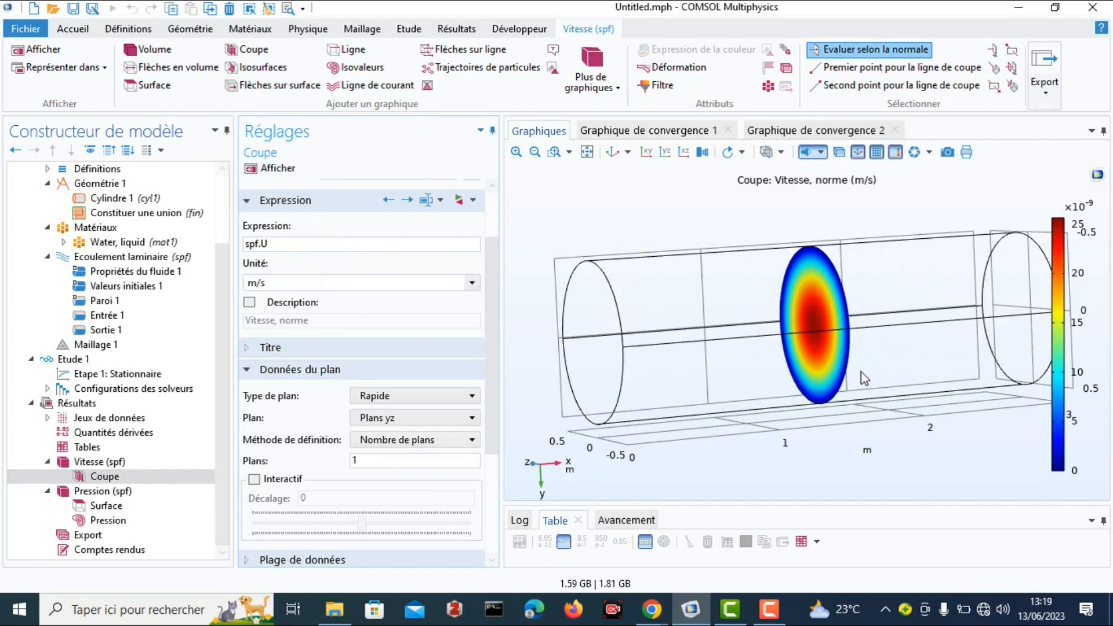
pyautogui.moveTo(835, 357); pyautogui.dragTo(942, 339)
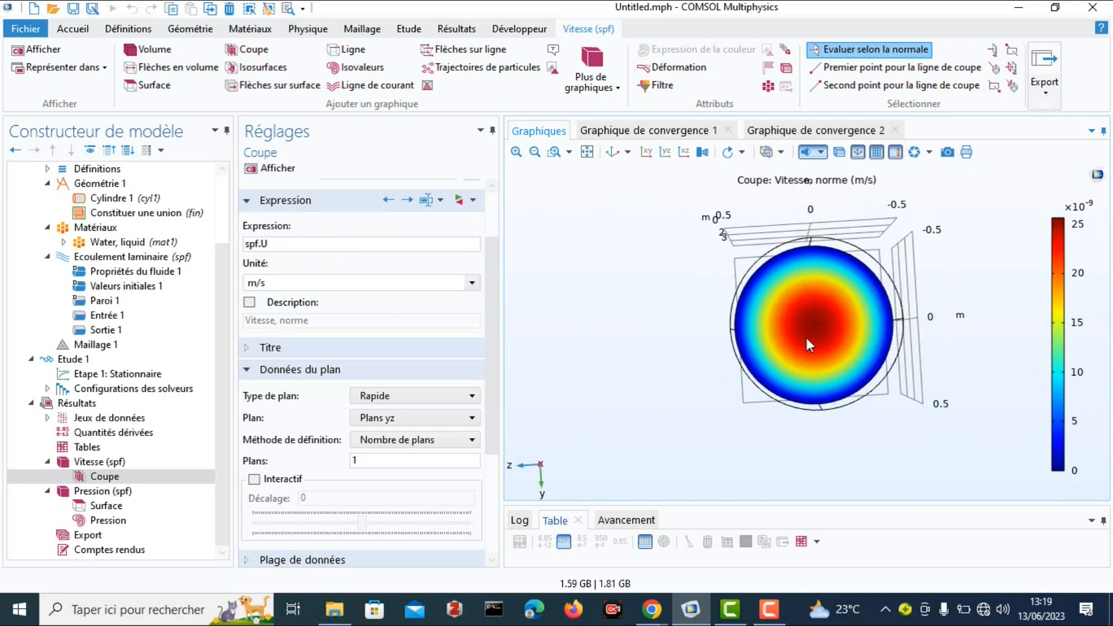
pyautogui.click(557, 153)
pyautogui.moveTo(709, 238); pyautogui.dragTo(933, 413)
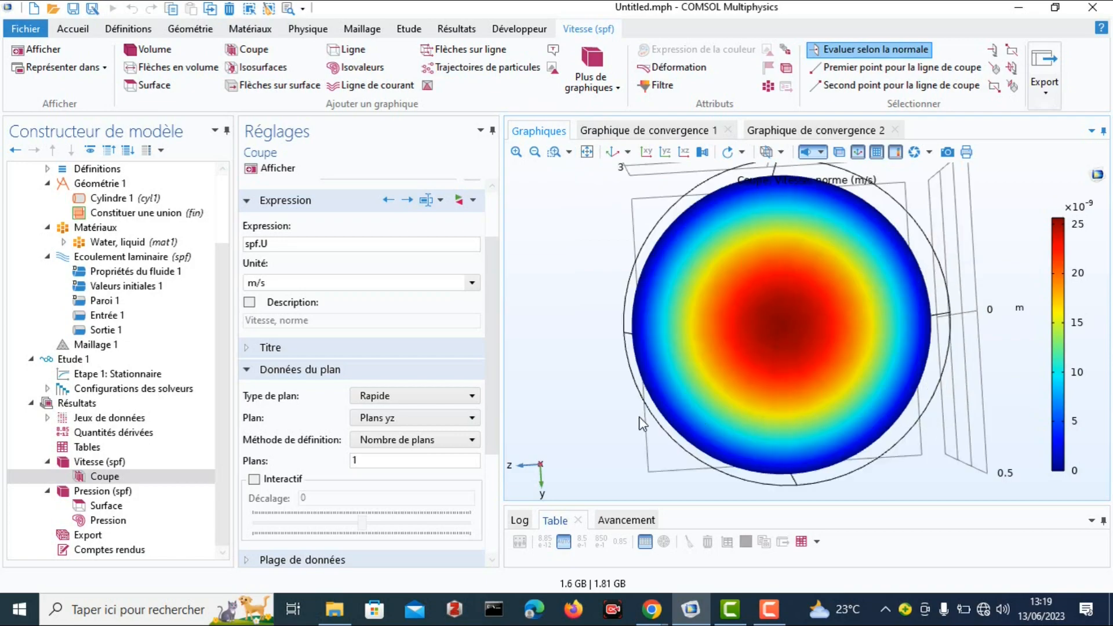
pyautogui.moveTo(738, 316); pyautogui.dragTo(721, 296)
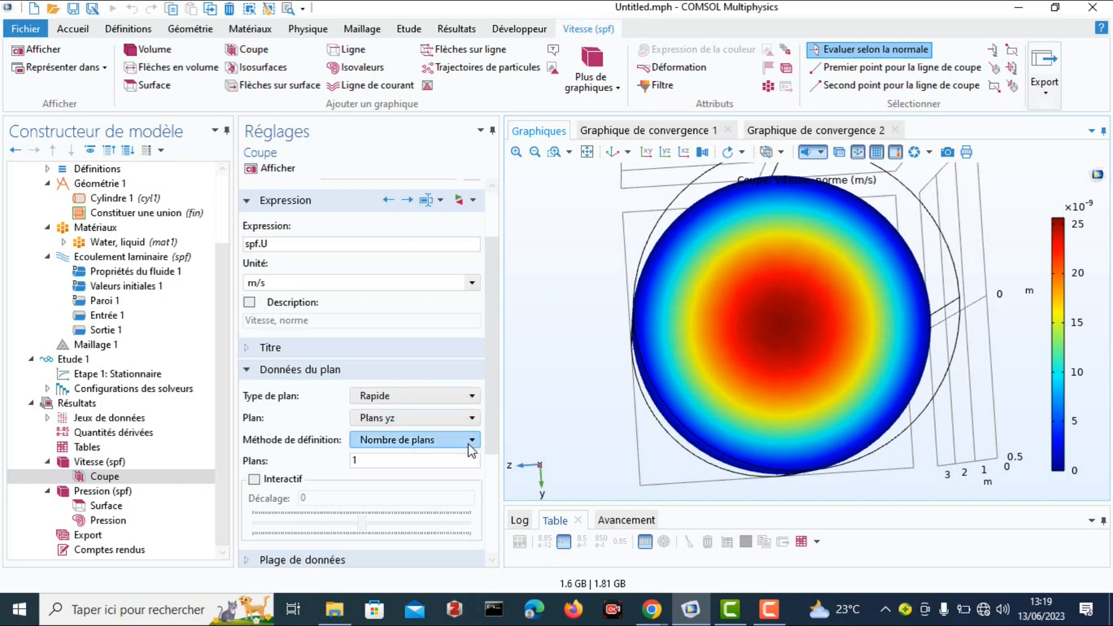
# Switch the velocity slice orientation to Plans xy, redraw the plot and restore the default view.
pyautogui.click(470, 425)
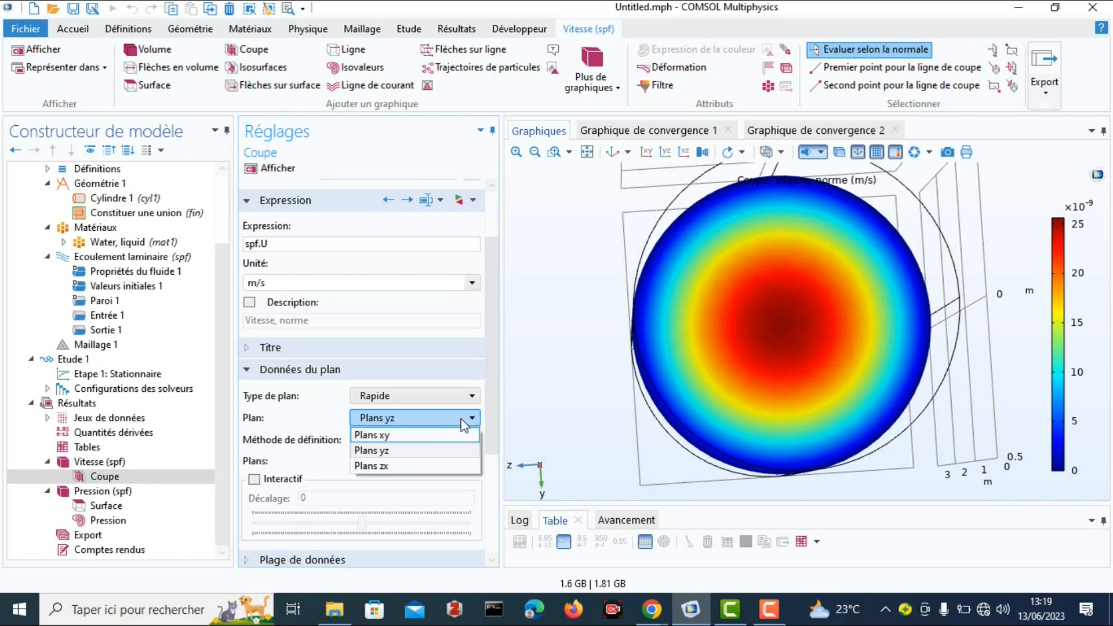
pyautogui.click(430, 436)
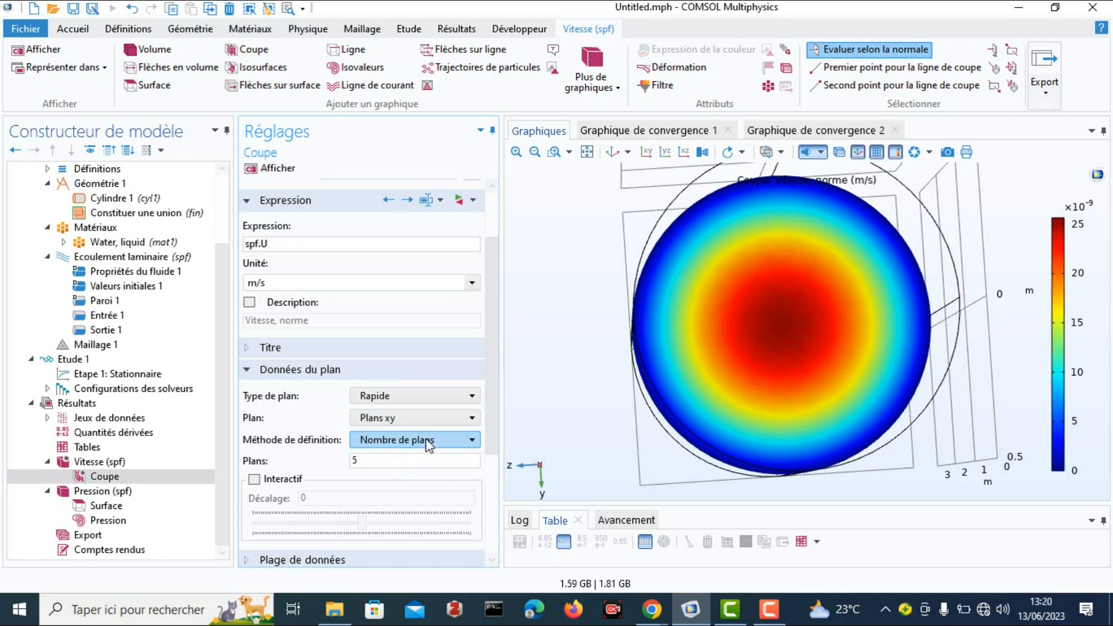
pyautogui.click(267, 168)
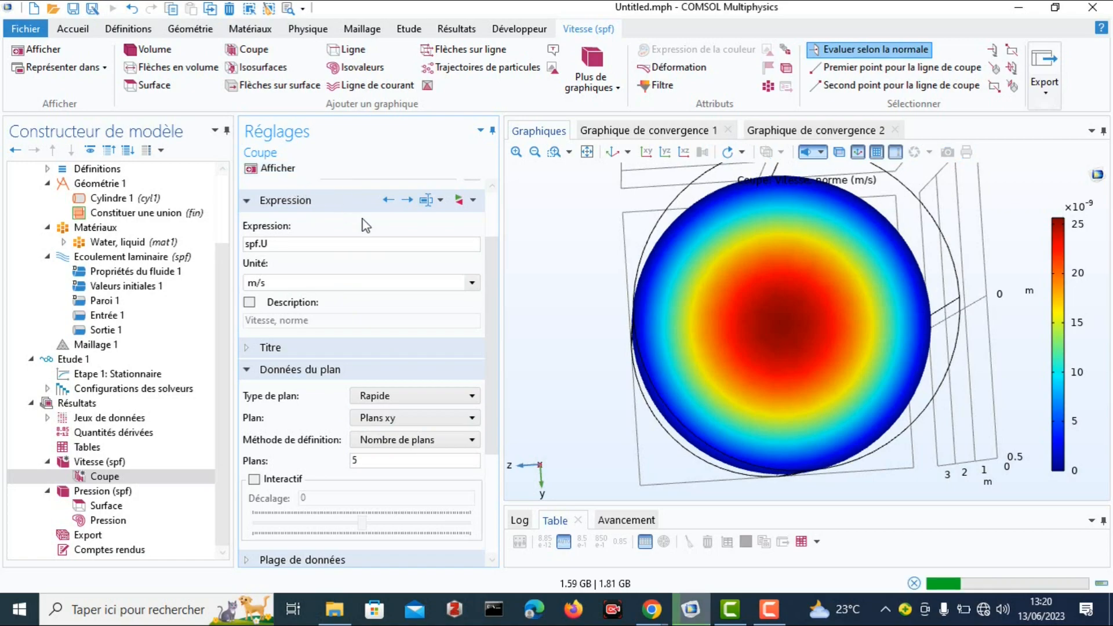
pyautogui.moveTo(788, 293)
pyautogui.mouseDown()
pyautogui.moveTo(687, 305)
pyautogui.moveTo(822, 303)
pyautogui.moveTo(748, 305)
pyautogui.moveTo(769, 295)
pyautogui.mouseUp()
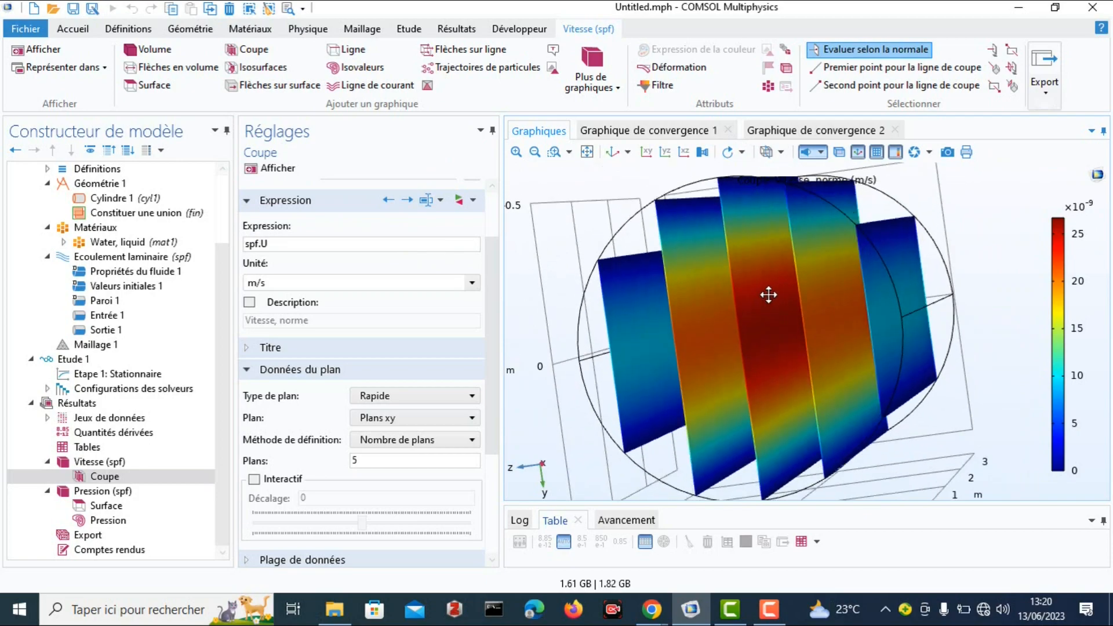
pyautogui.click(609, 152)
# Reduce the xy velocity slices to 1 plane, redraw the plot and inspect the lengthwise section.
pyautogui.click(369, 460)
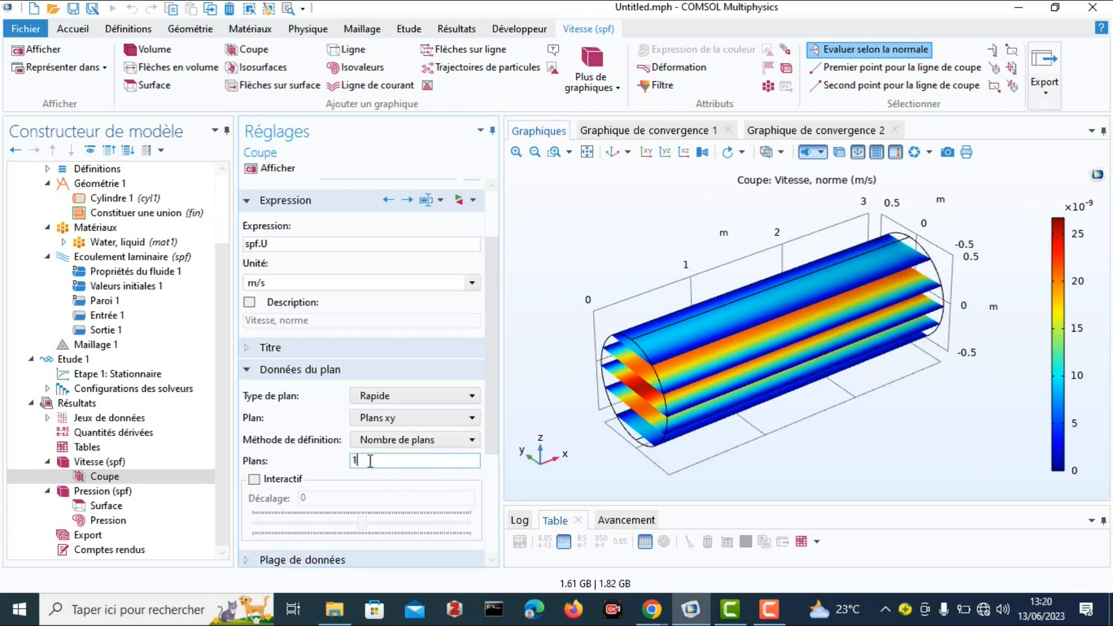
pyautogui.click(253, 168)
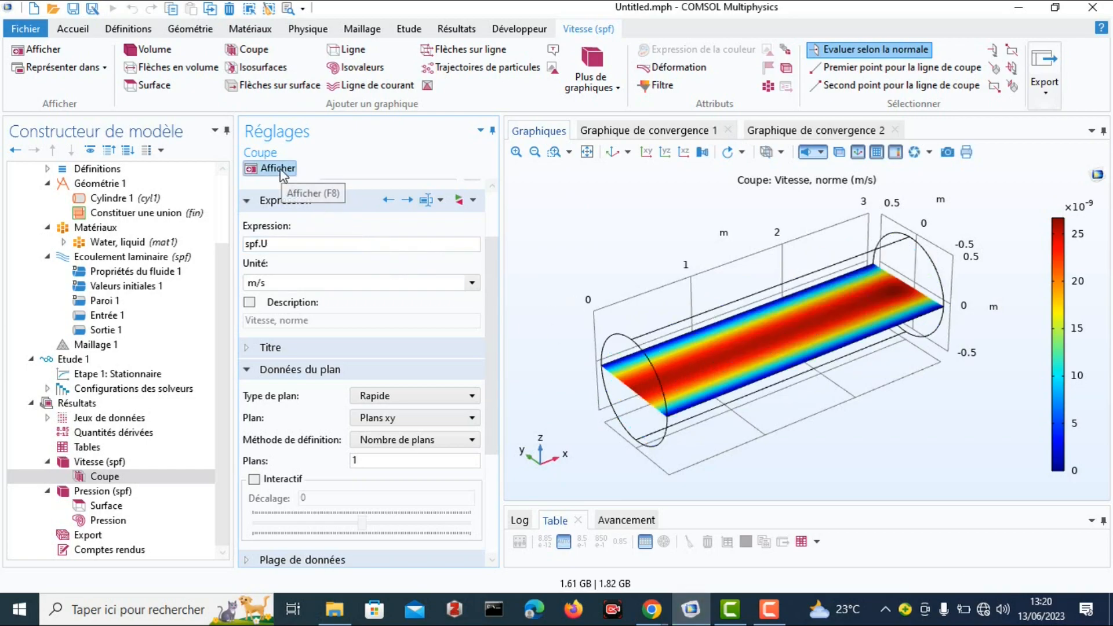
pyautogui.moveTo(754, 382)
pyautogui.mouseDown()
pyautogui.moveTo(766, 355)
pyautogui.moveTo(759, 365)
pyautogui.mouseUp()
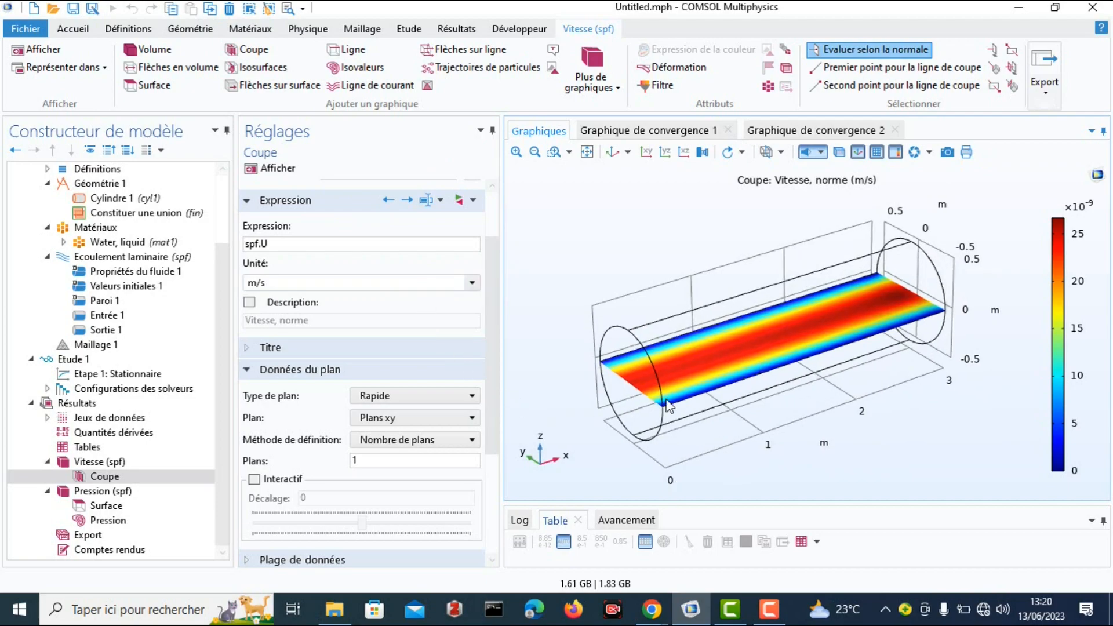
pyautogui.moveTo(708, 376); pyautogui.dragTo(667, 406)
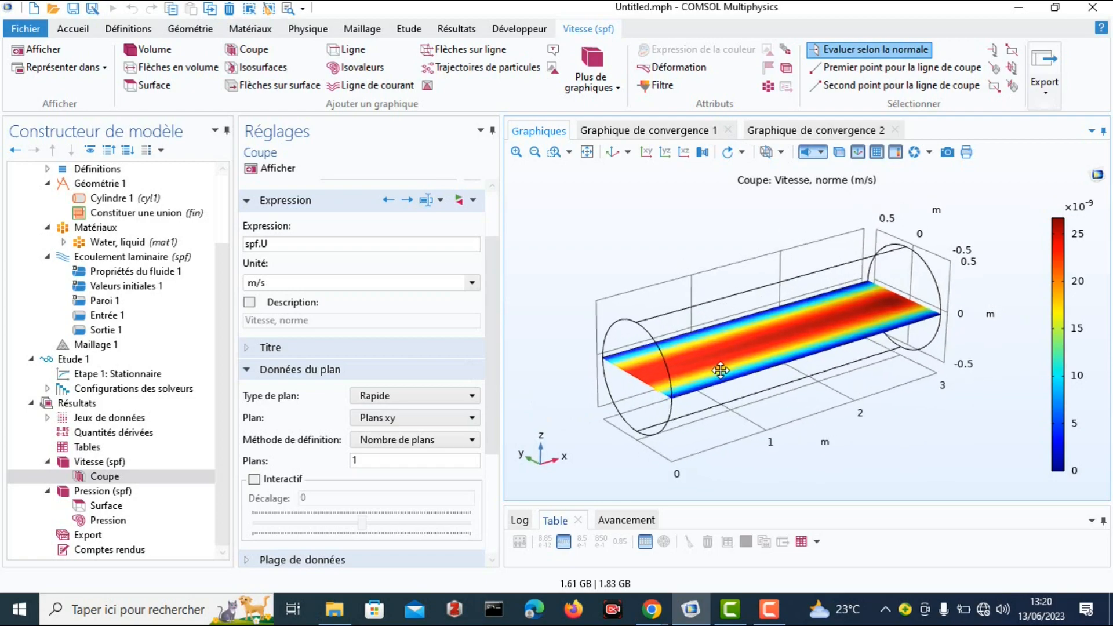
# Change the velocity slice orientation to Plans zx and redraw the plot.
pyautogui.click(467, 422)
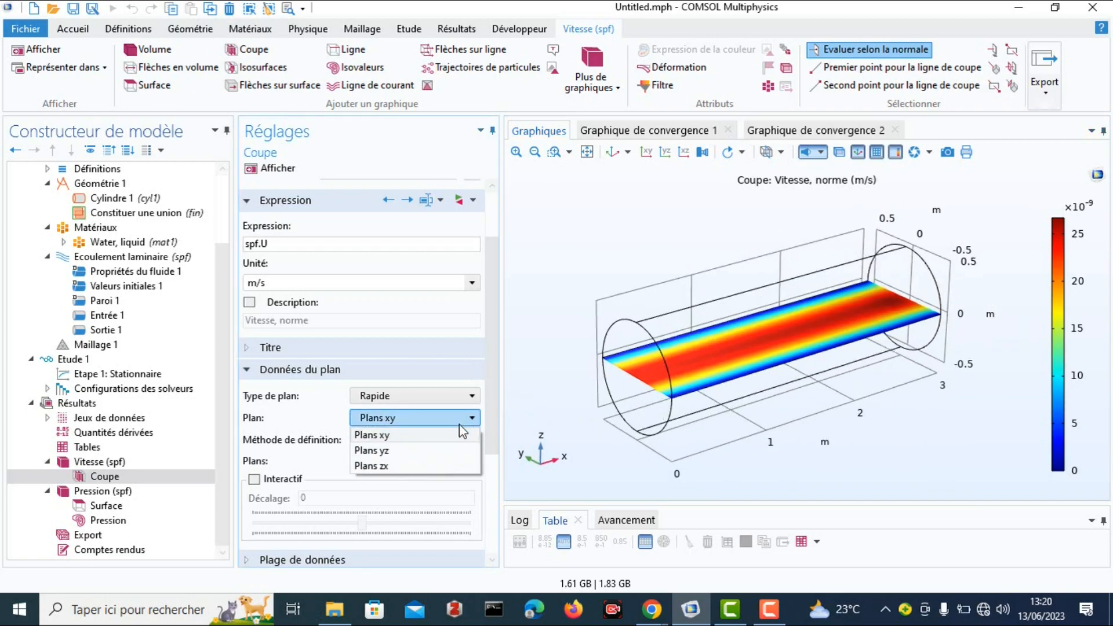
pyautogui.click(410, 466)
pyautogui.click(270, 168)
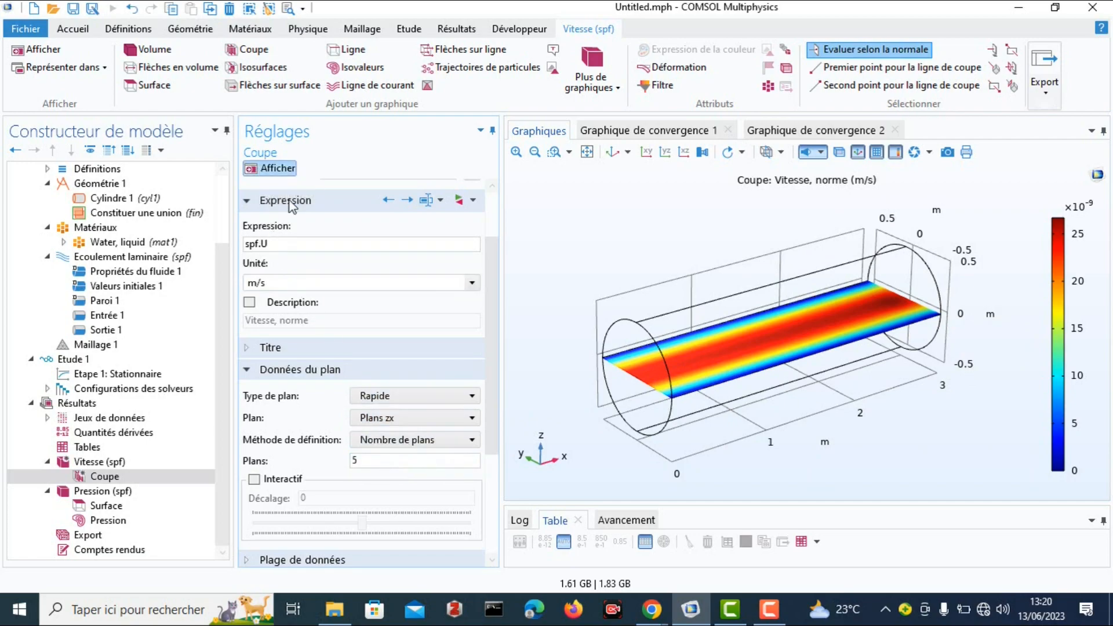
# Set the number of zx planes to 1, redraw the plot and examine the vertical lengthwise section side-on.
pyautogui.click(367, 461)
pyautogui.press('BackSpace')
pyautogui.write('1')
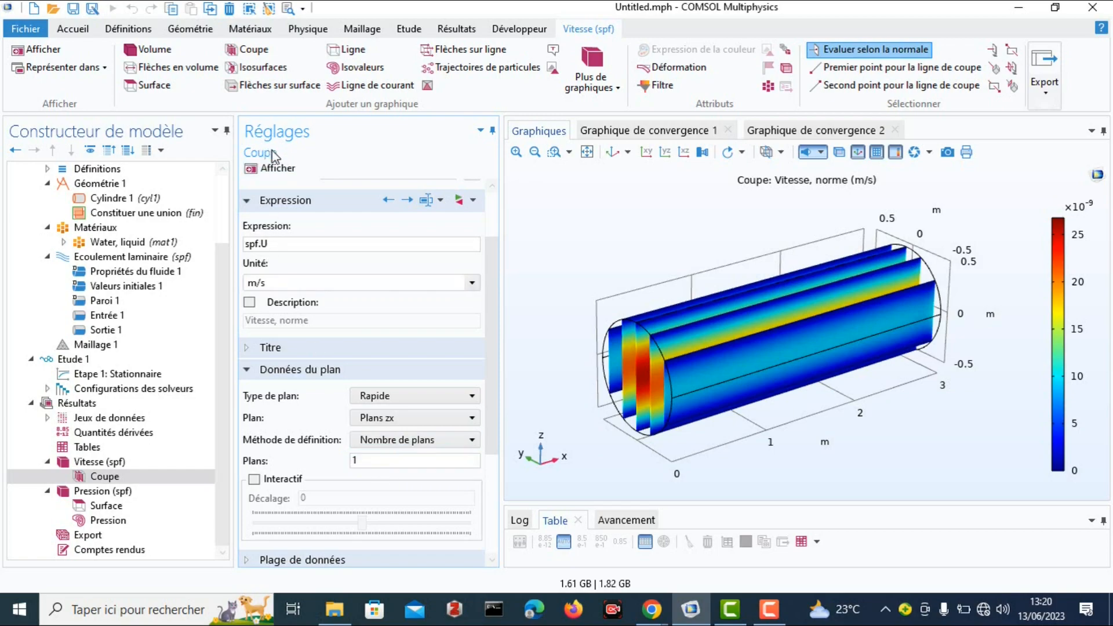
pyautogui.click(273, 169)
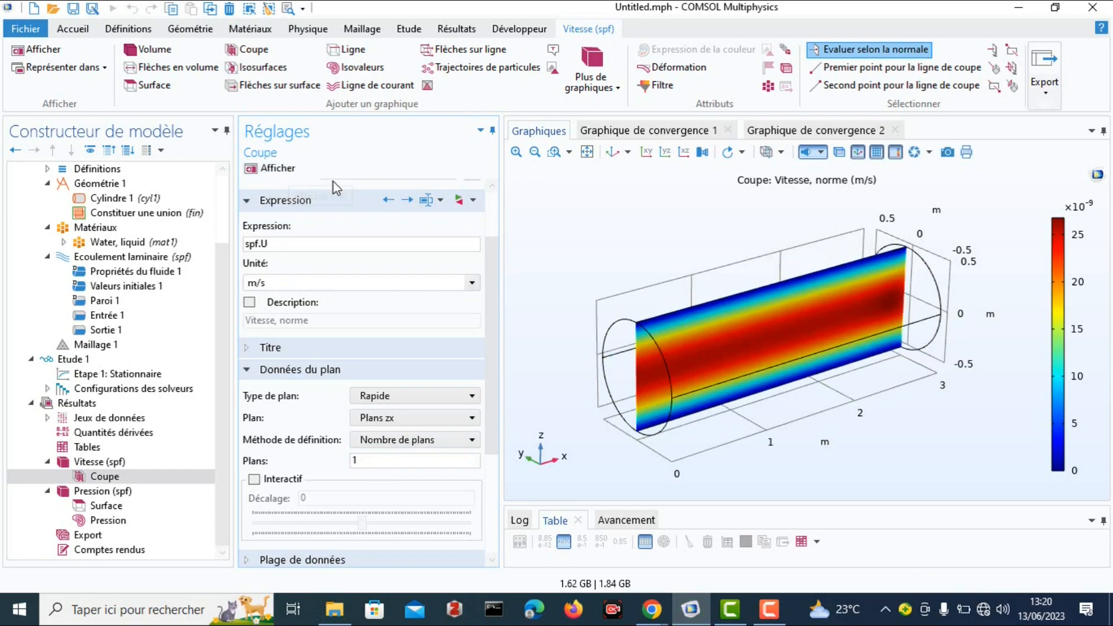
pyautogui.moveTo(760, 347); pyautogui.dragTo(708, 326)
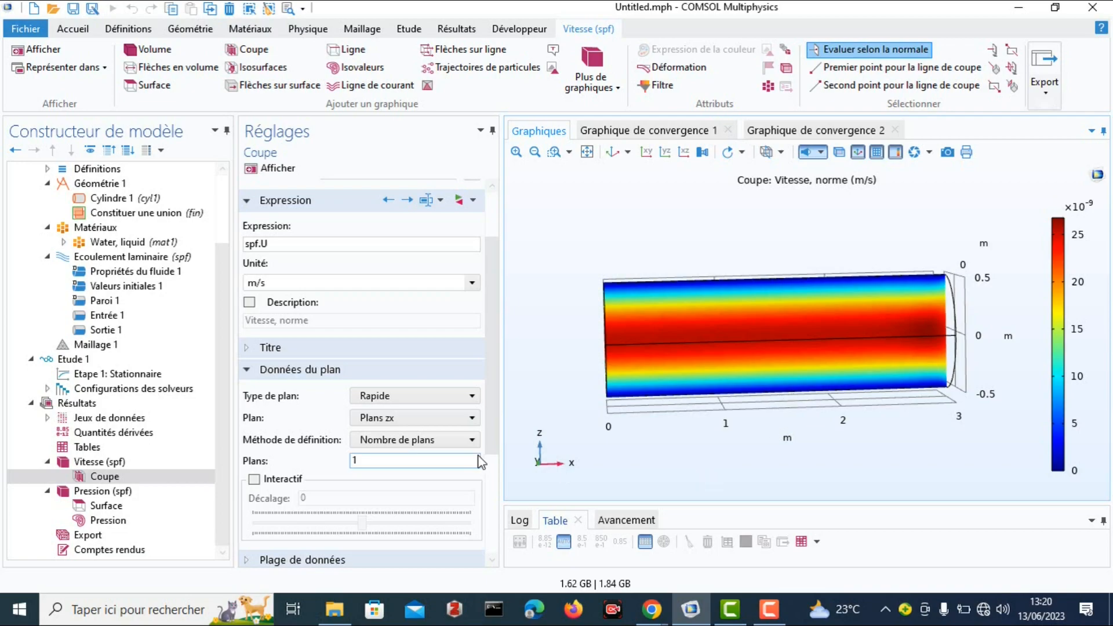
pyautogui.scroll(-3, 467, 451)
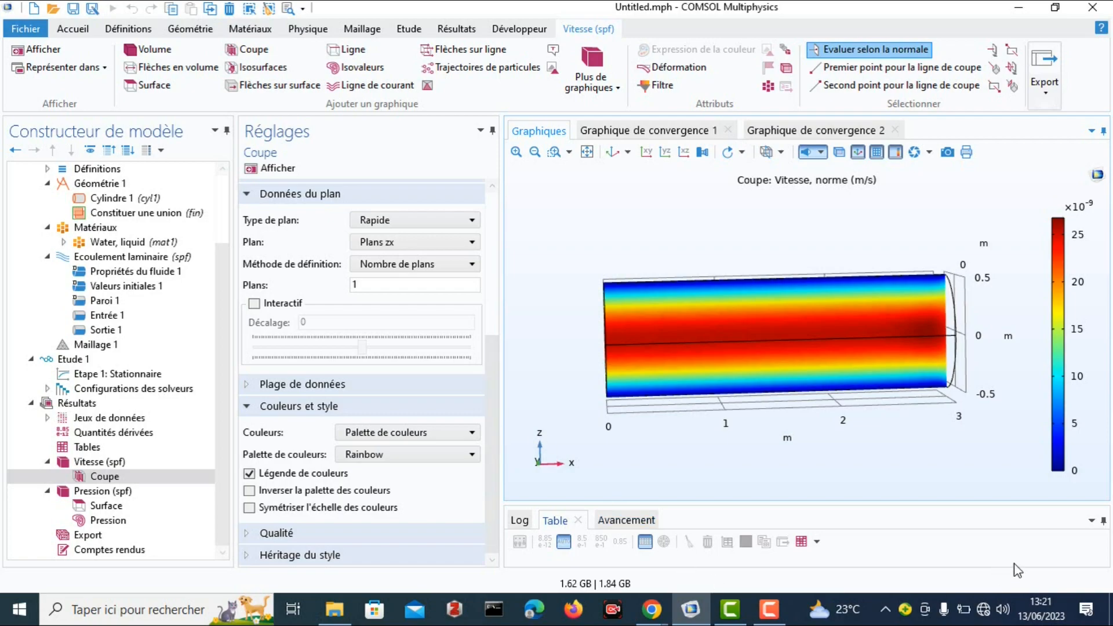
pyautogui.click(1050, 575)
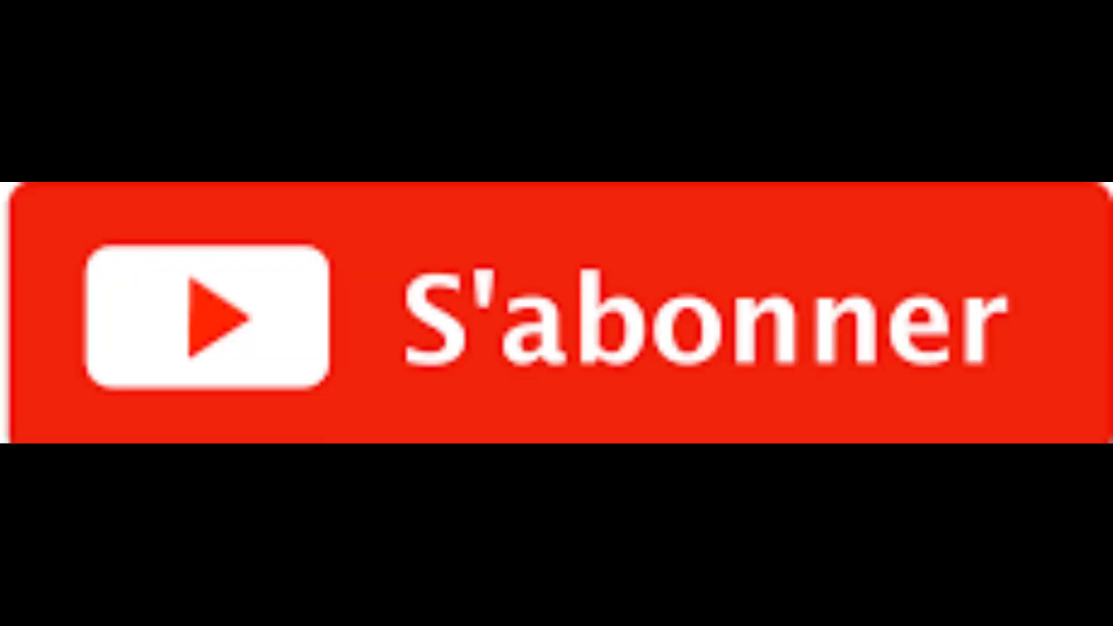